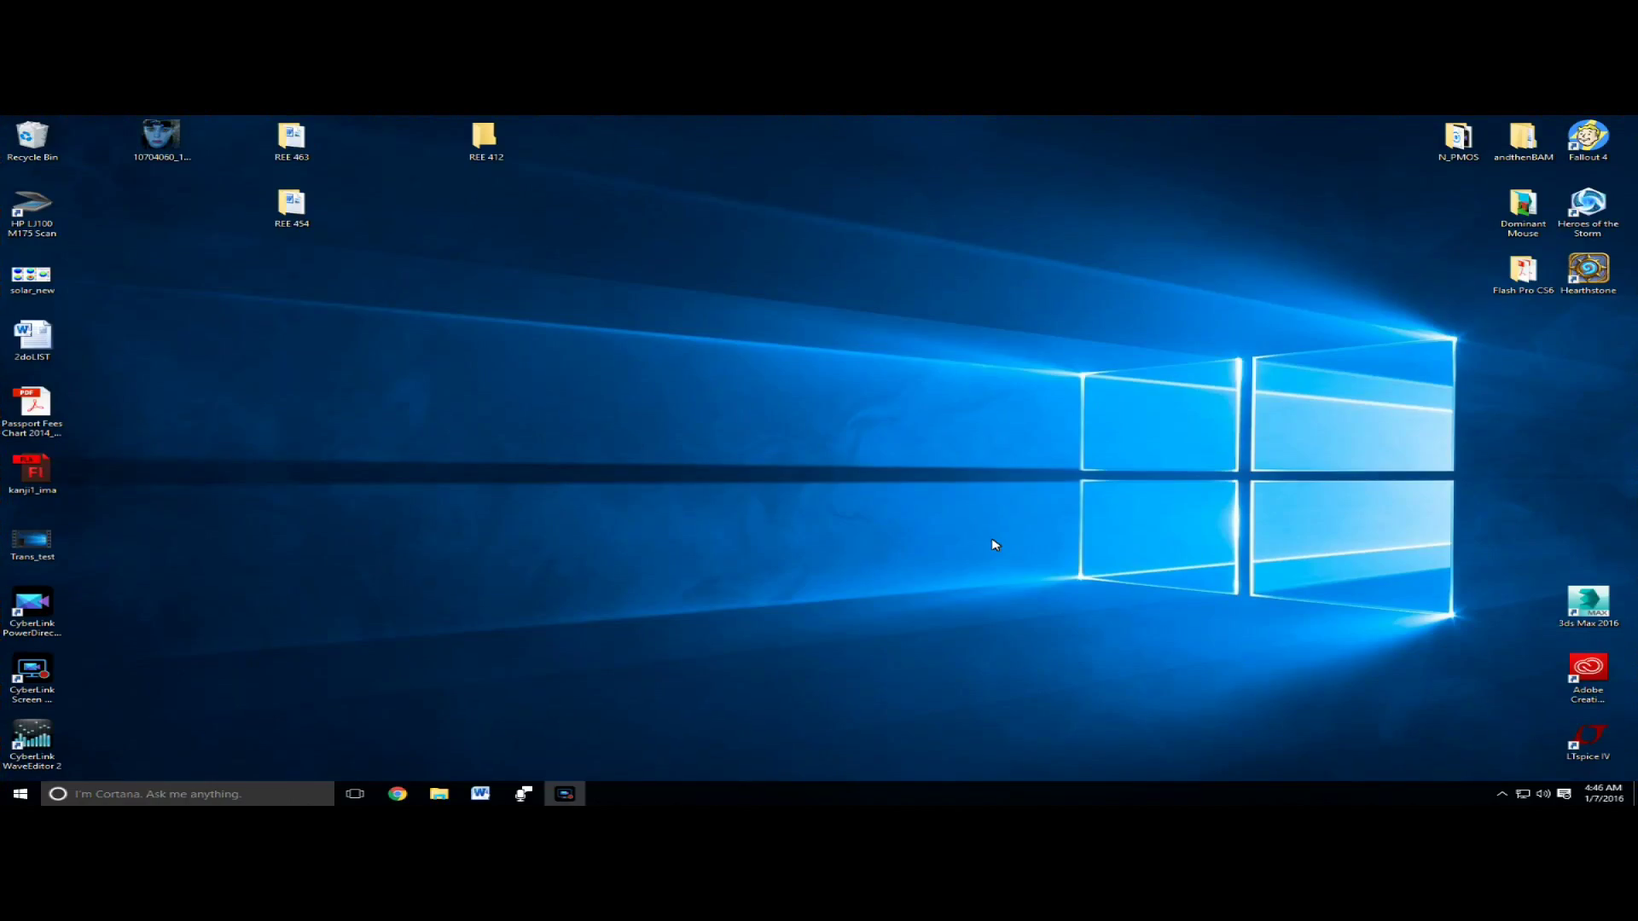
Launch LTspice IV from its desktop shortcut.
{"action": "double_click", "coordinate": [1578, 744]}
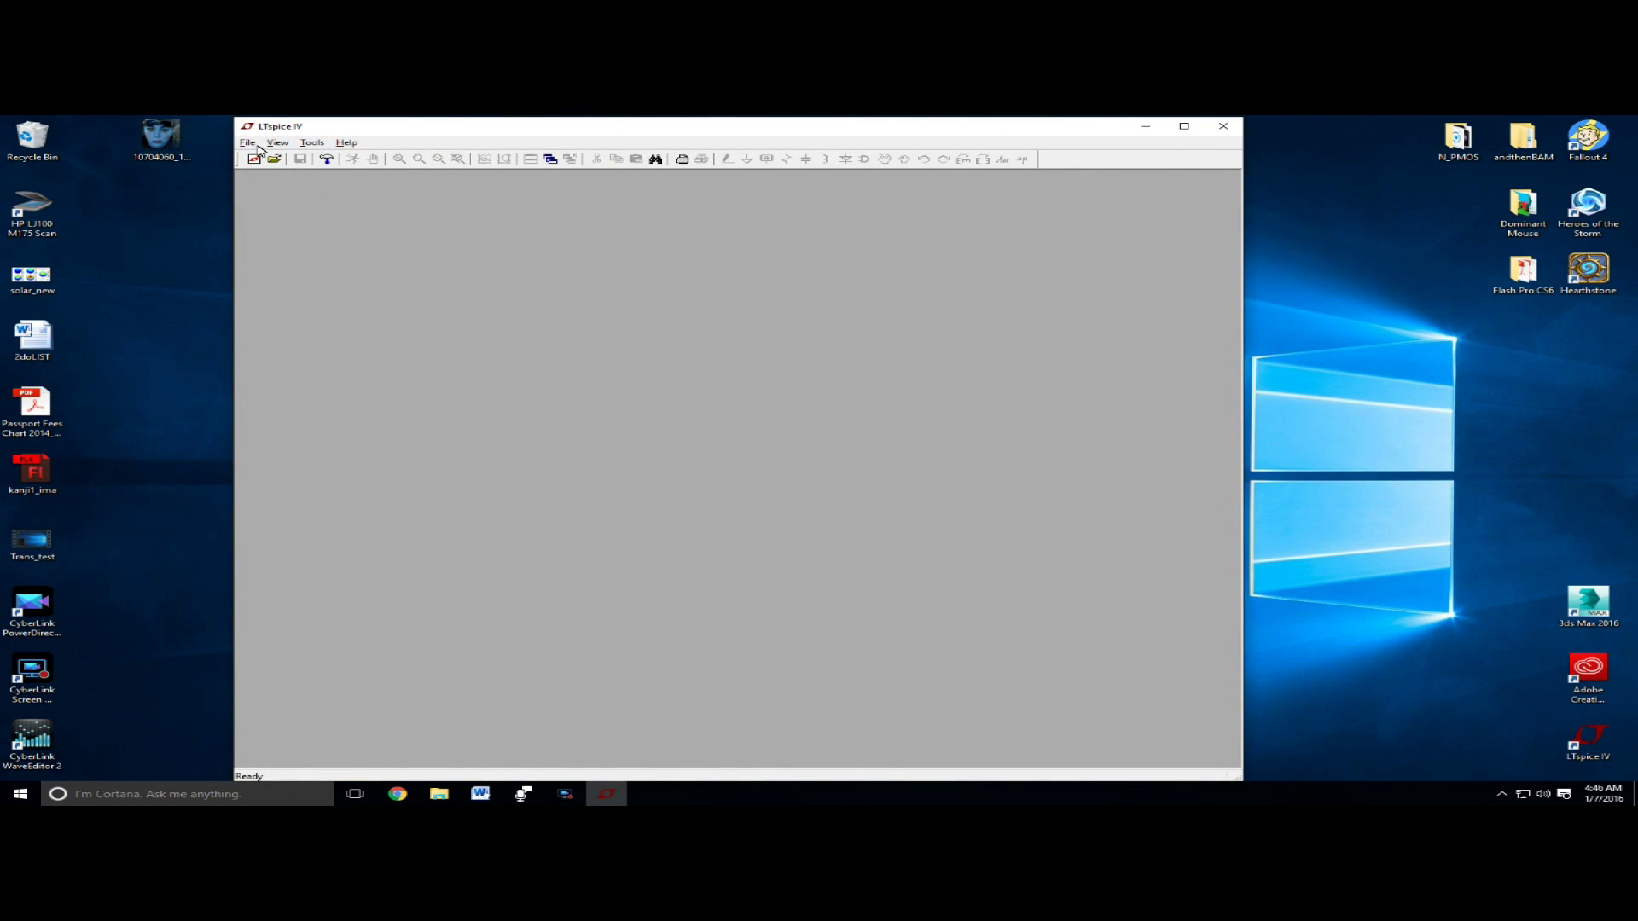
Start a new schematic and place a 2N7002 N-channel MOSFET (U1).
{"action": "left_click", "coordinate": [255, 158]}
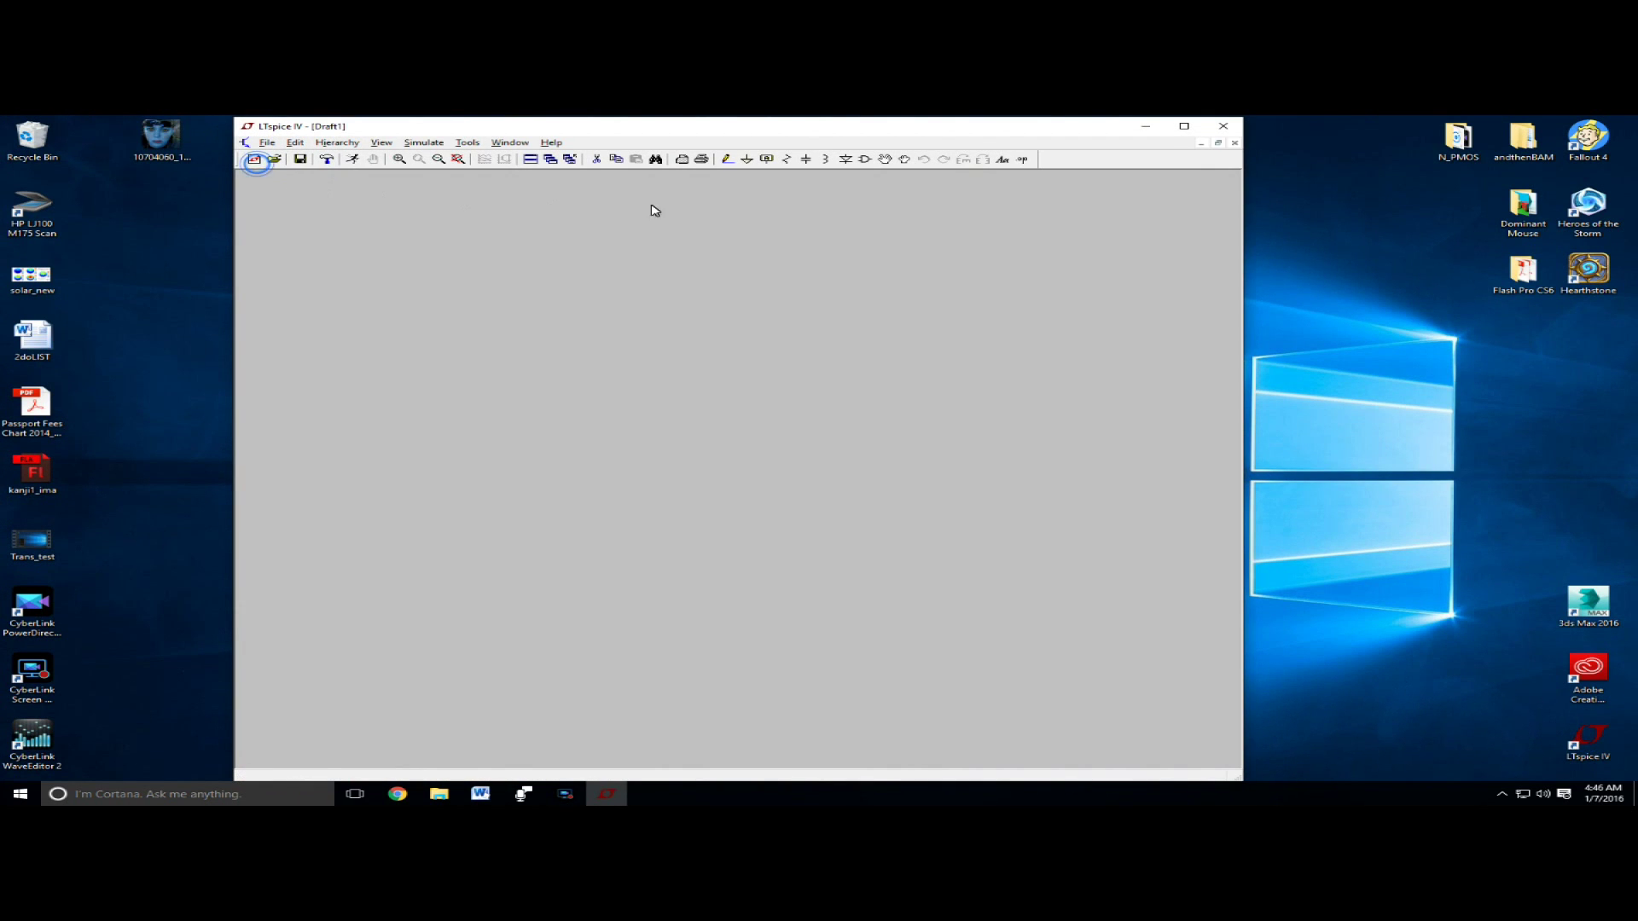
{"action": "left_click", "coordinate": [867, 158]}
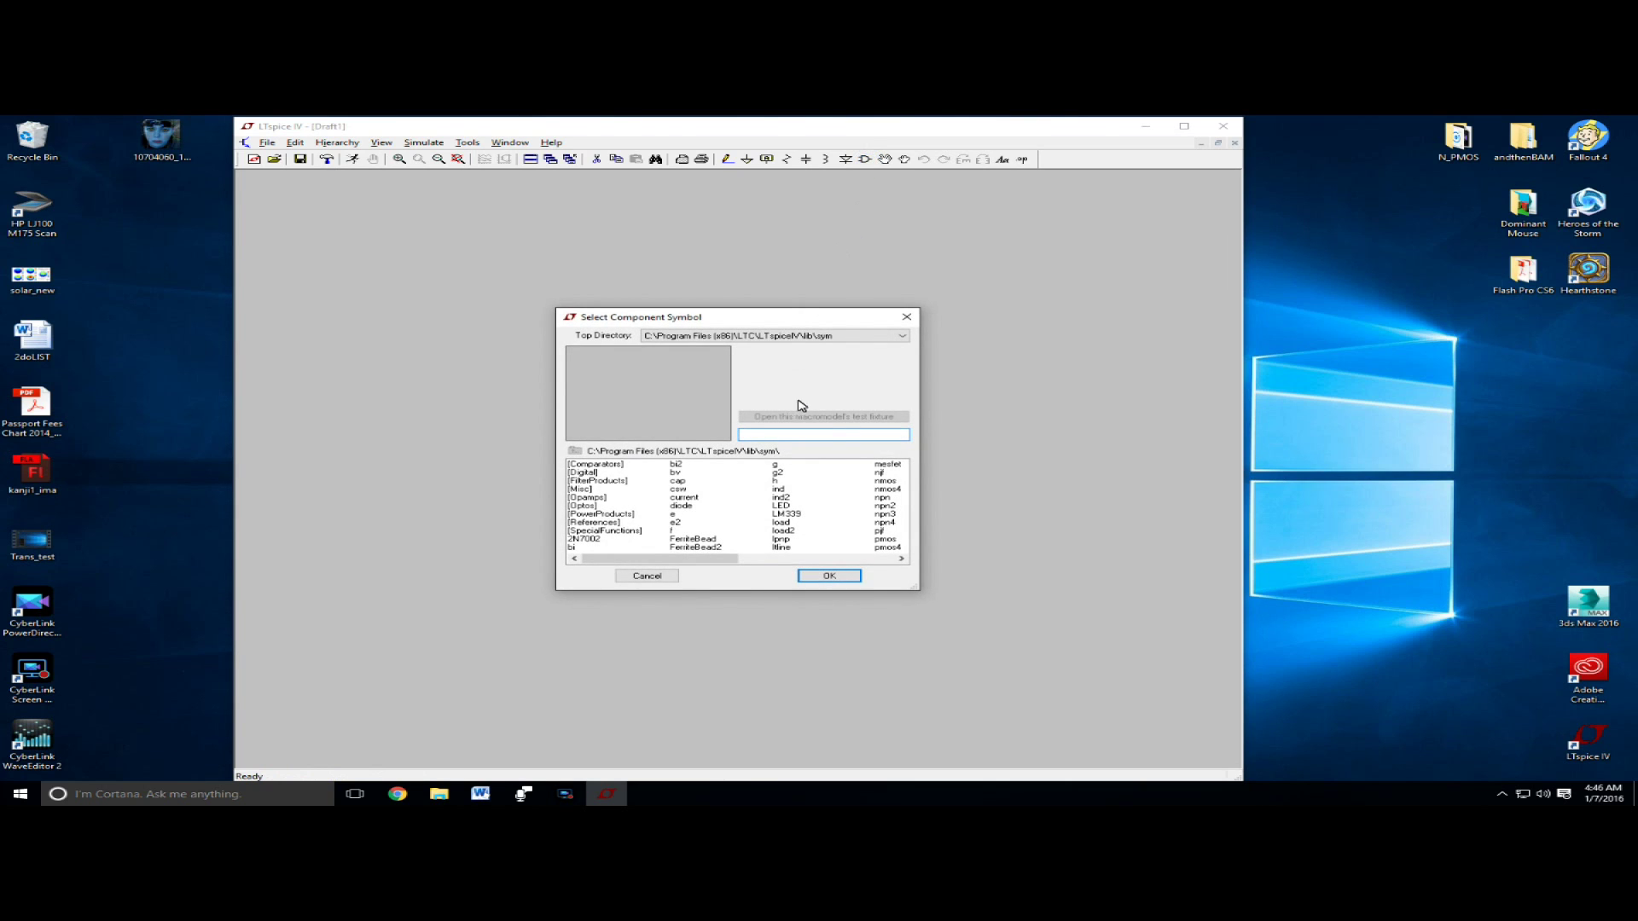
{"action": "left_click", "coordinate": [581, 541]}
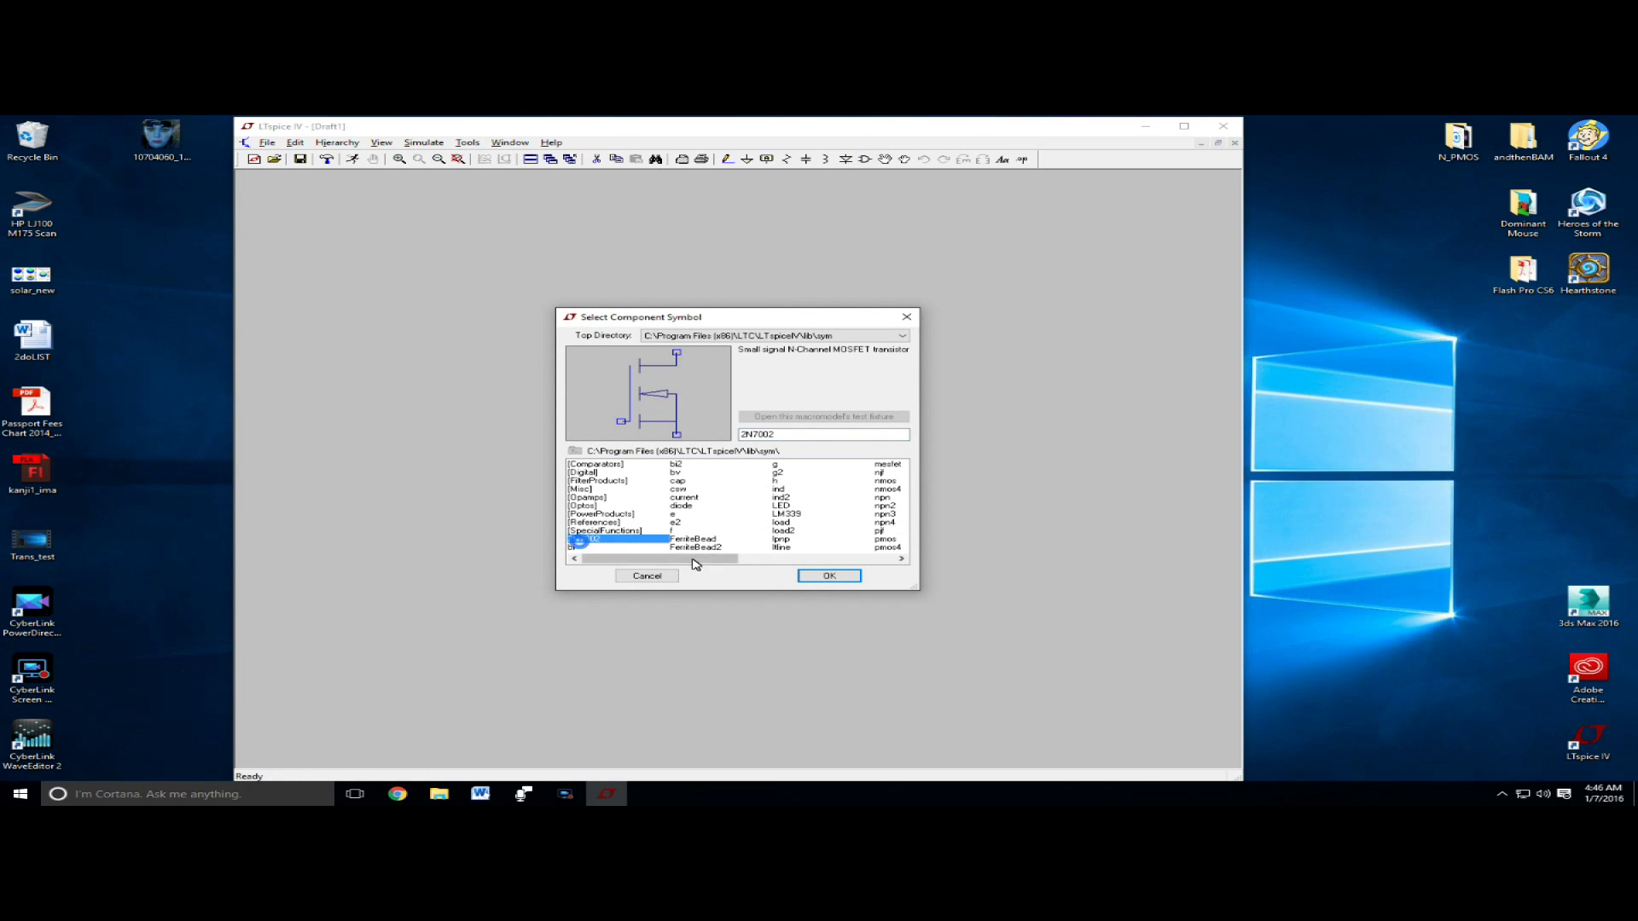
{"action": "left_click", "coordinate": [809, 577]}
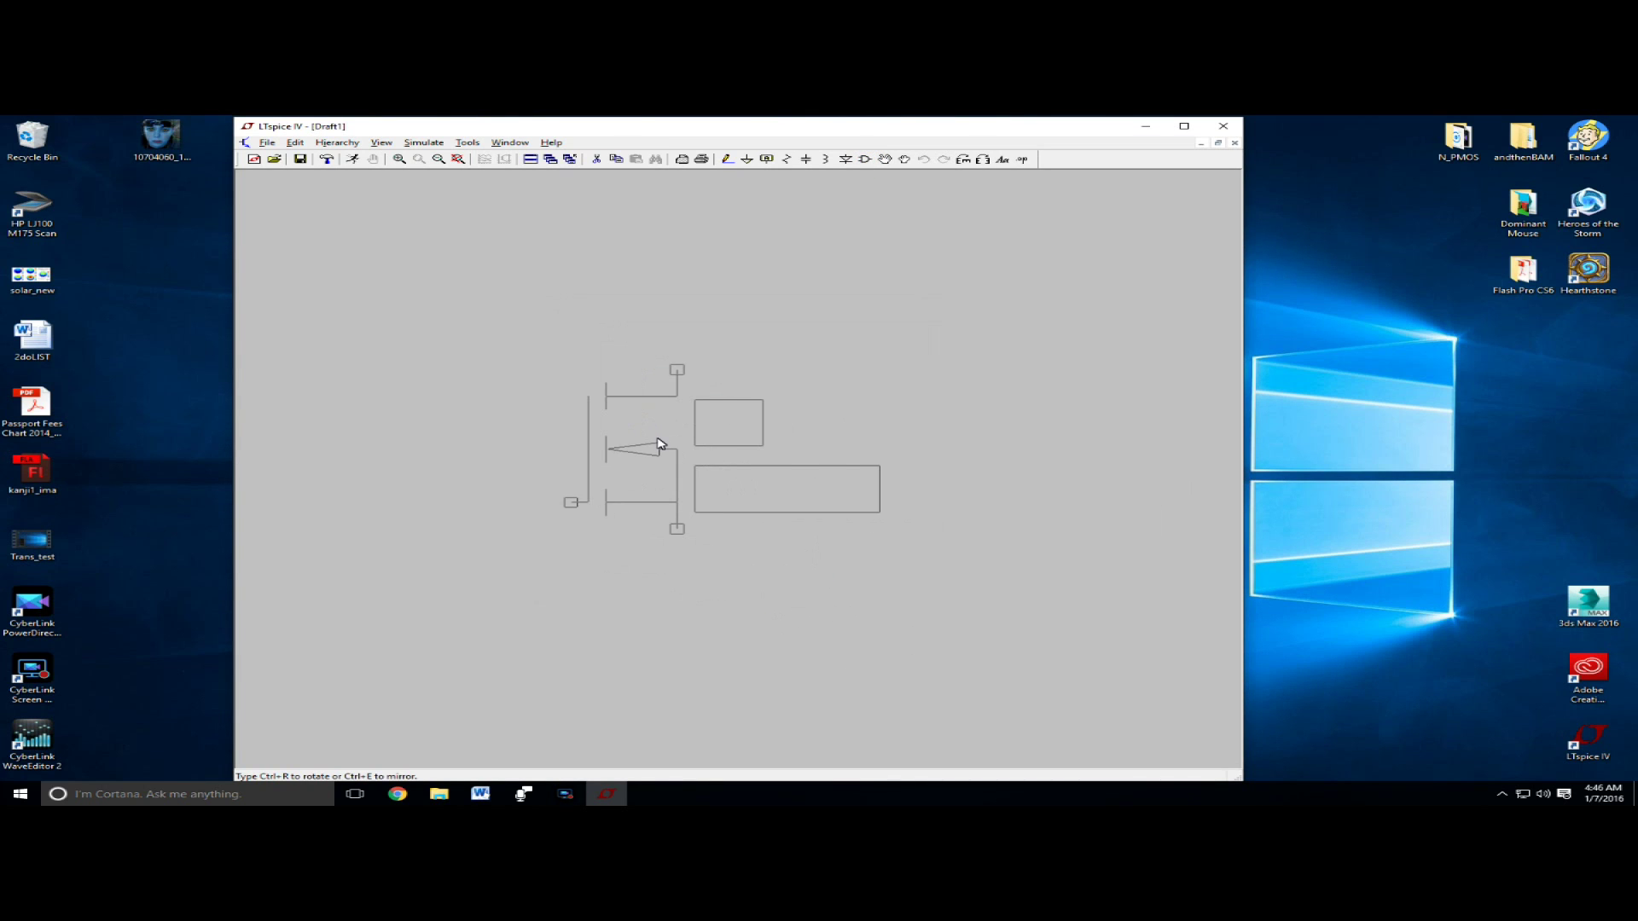
{"action": "left_click", "coordinate": [661, 442]}
{"action": "scroll", "coordinate": [660, 443], "scroll_direction": "down", "scroll_amount": 1}
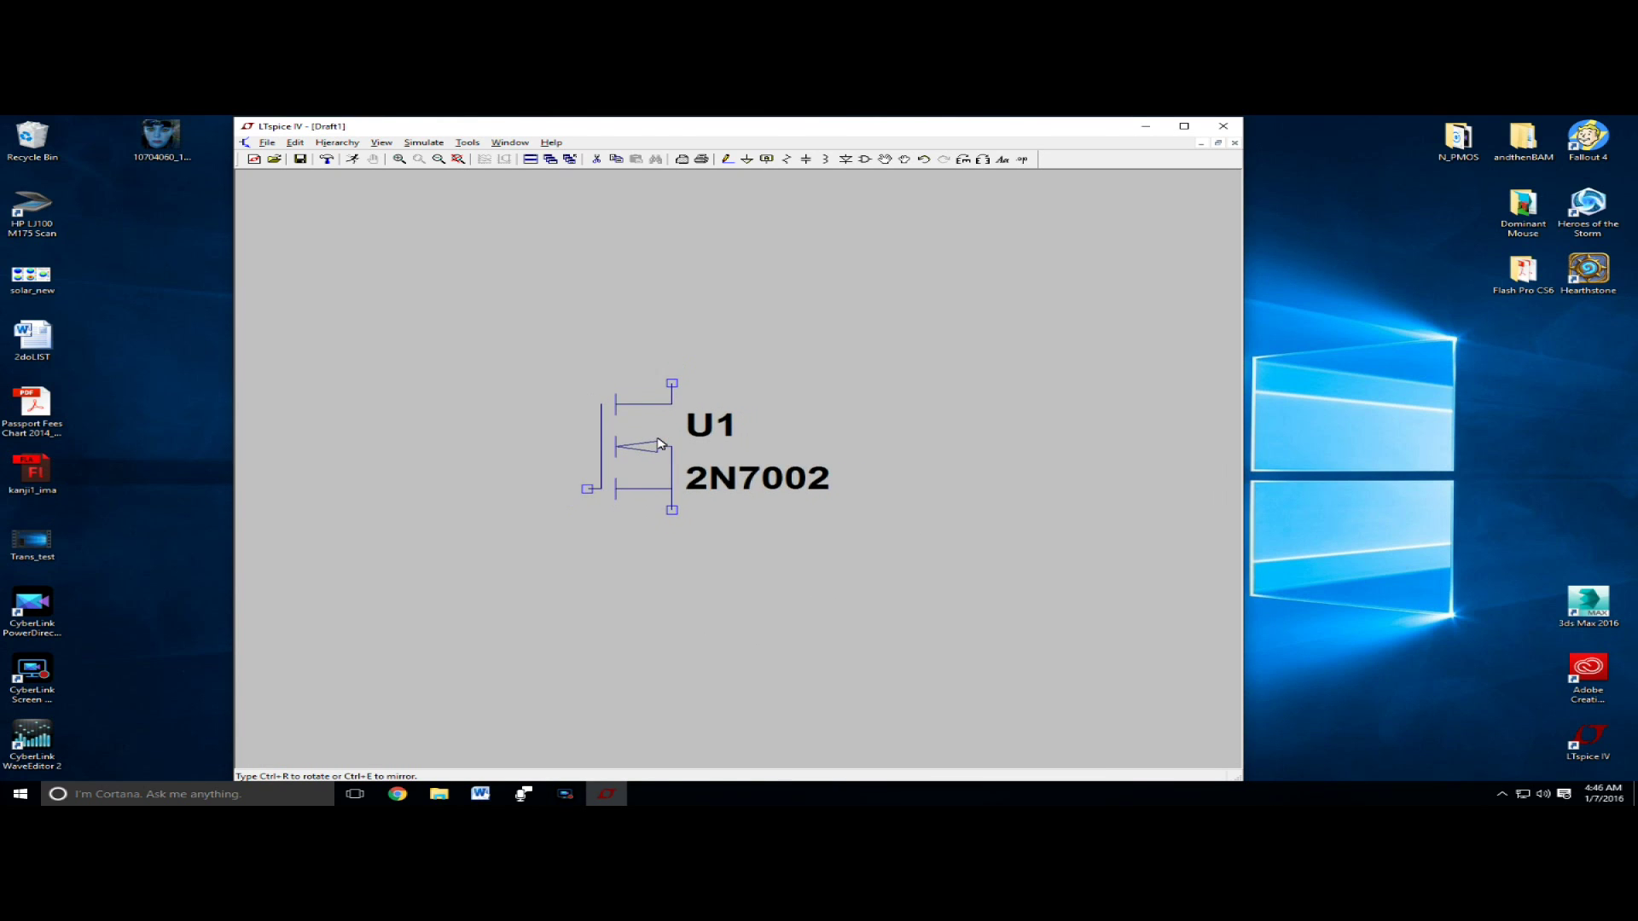
{"action": "scroll", "coordinate": [661, 443], "scroll_direction": "down", "scroll_amount": 2}
{"action": "scroll", "coordinate": [660, 443], "scroll_direction": "down", "scroll_amount": 1}
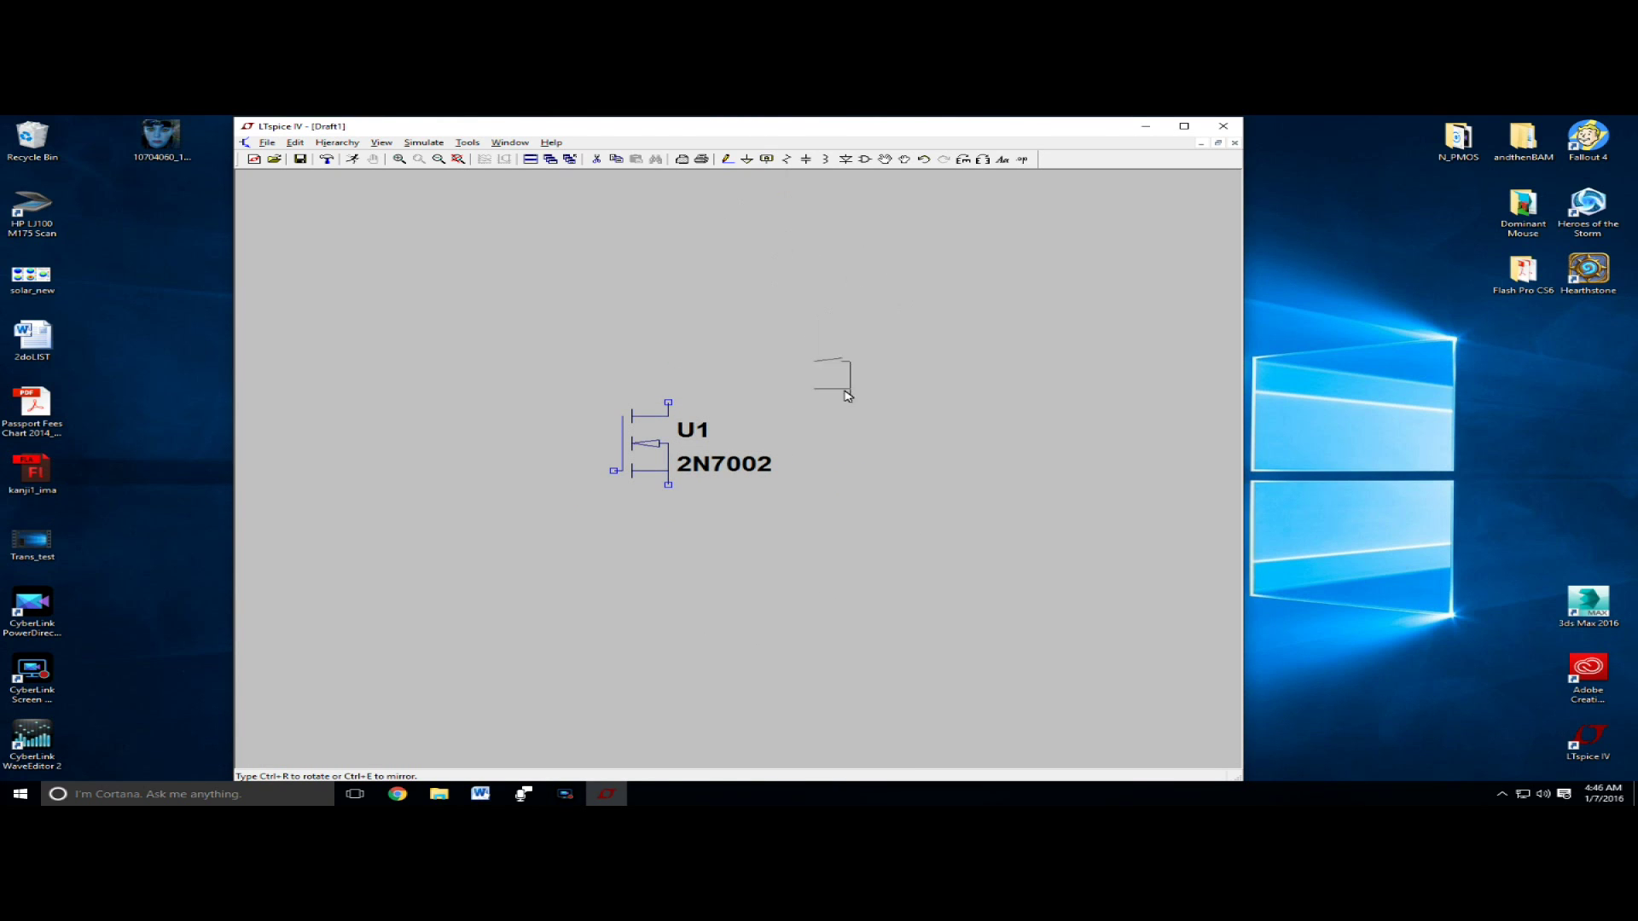
{"action": "key", "text": "Escape"}
Place an Si7489DP P-channel MOSFET (U2) to the right of U1.
{"action": "left_click", "coordinate": [868, 158]}
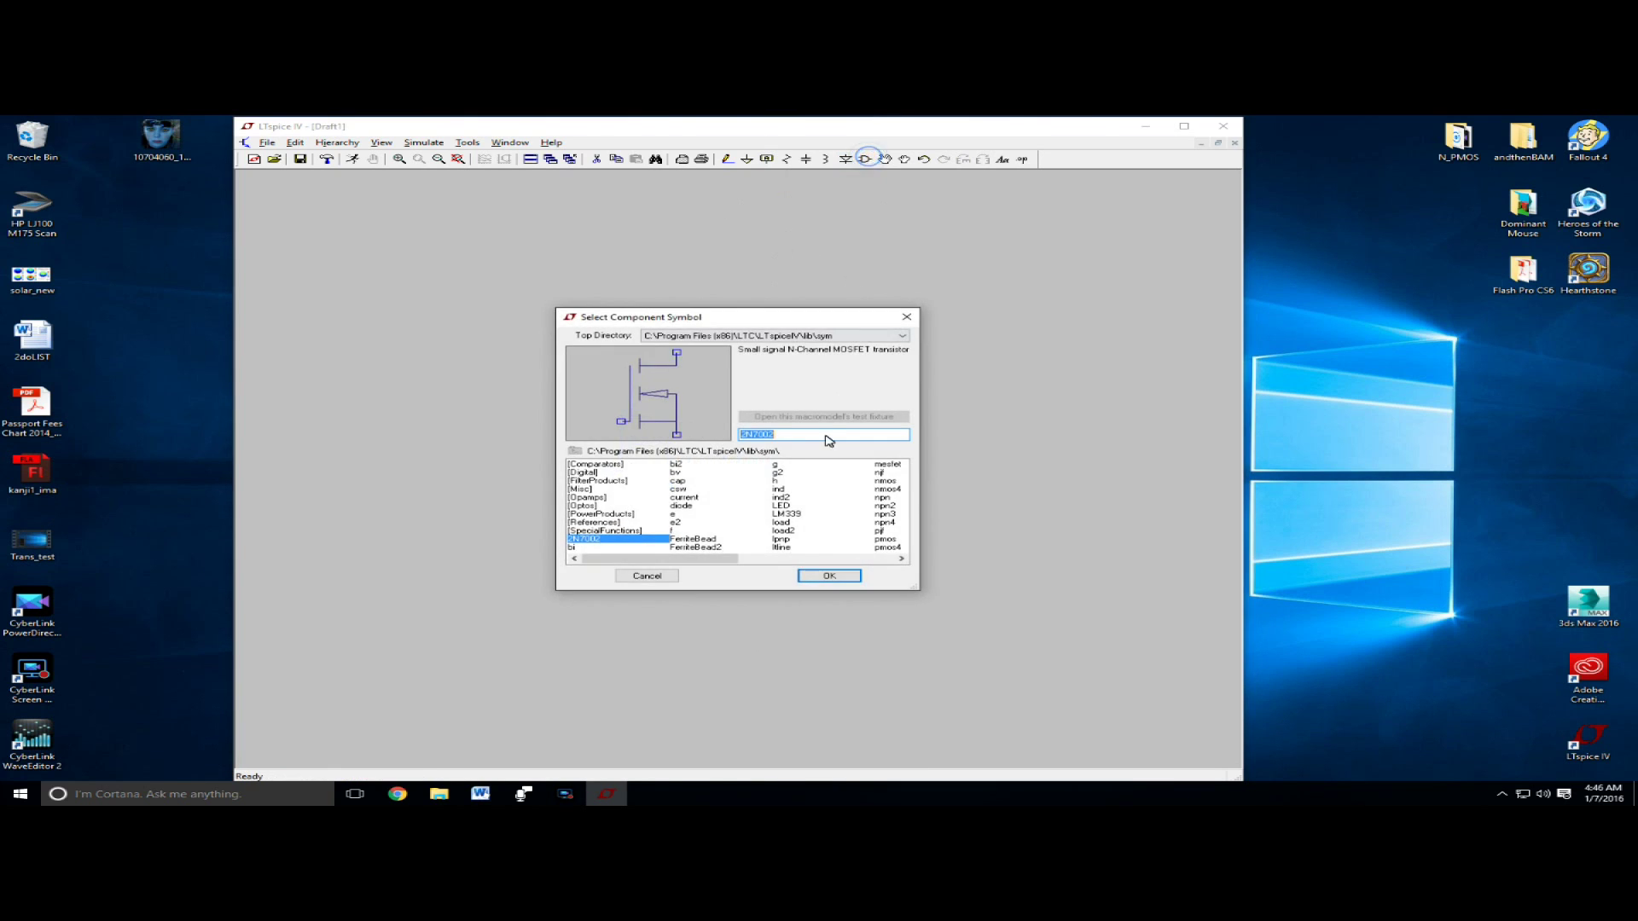
{"action": "left_click", "coordinate": [837, 558]}
{"action": "left_click", "coordinate": [693, 523]}
{"action": "left_click", "coordinate": [830, 576]}
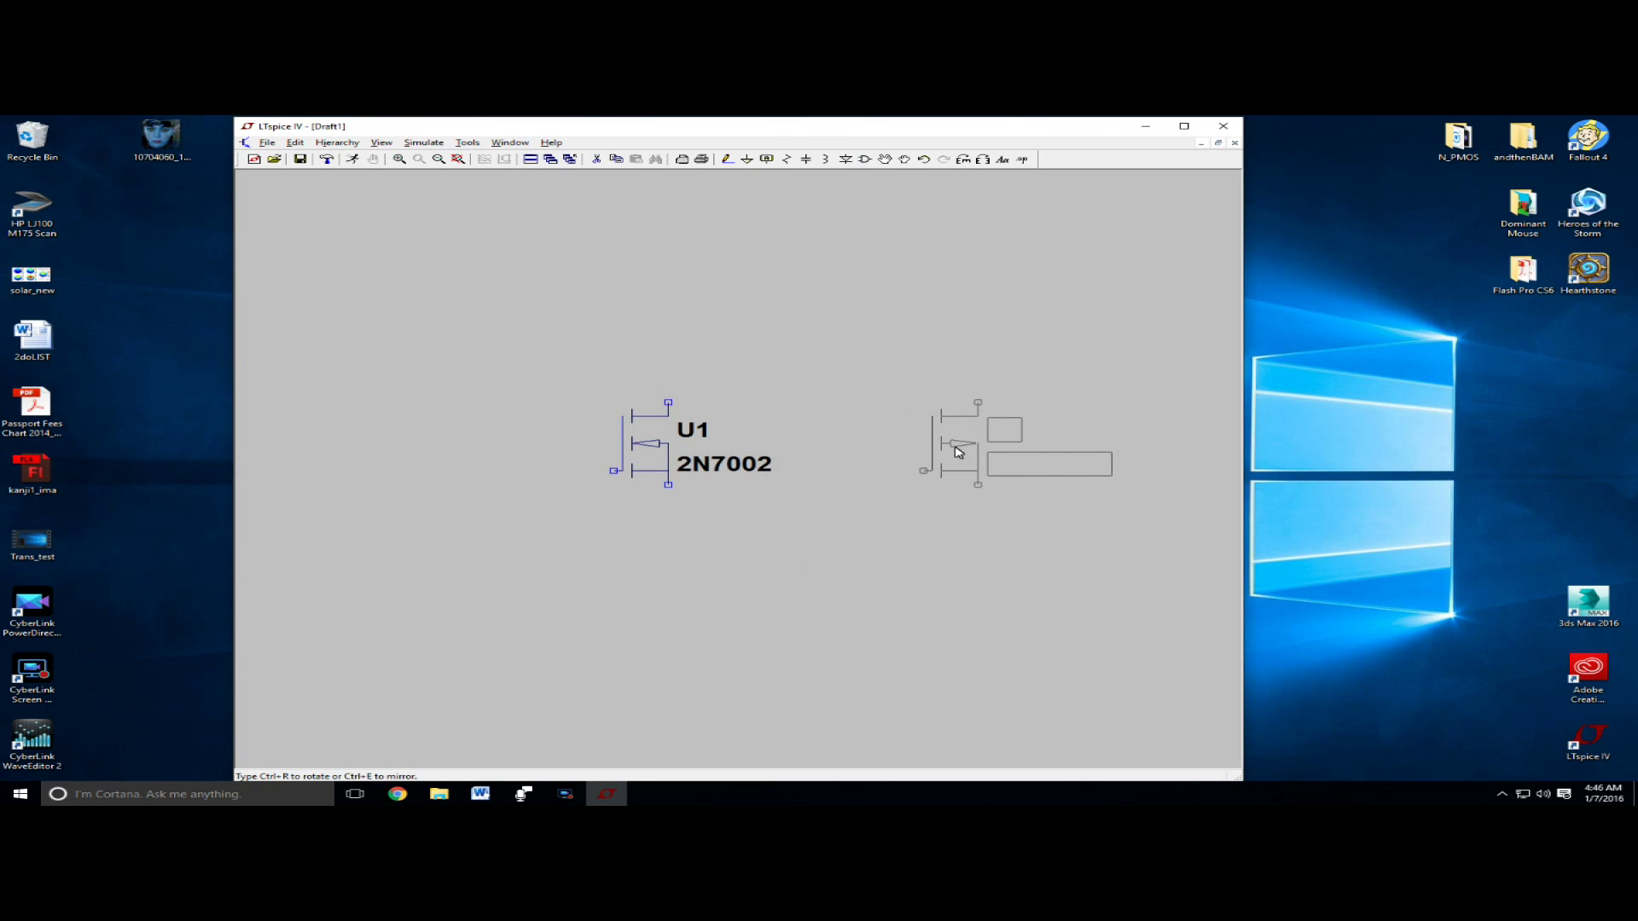
{"action": "left_click", "coordinate": [969, 450]}
Rename transistor U1 to NMOS and U2 to PMOS.
{"action": "right_click", "coordinate": [715, 438]}
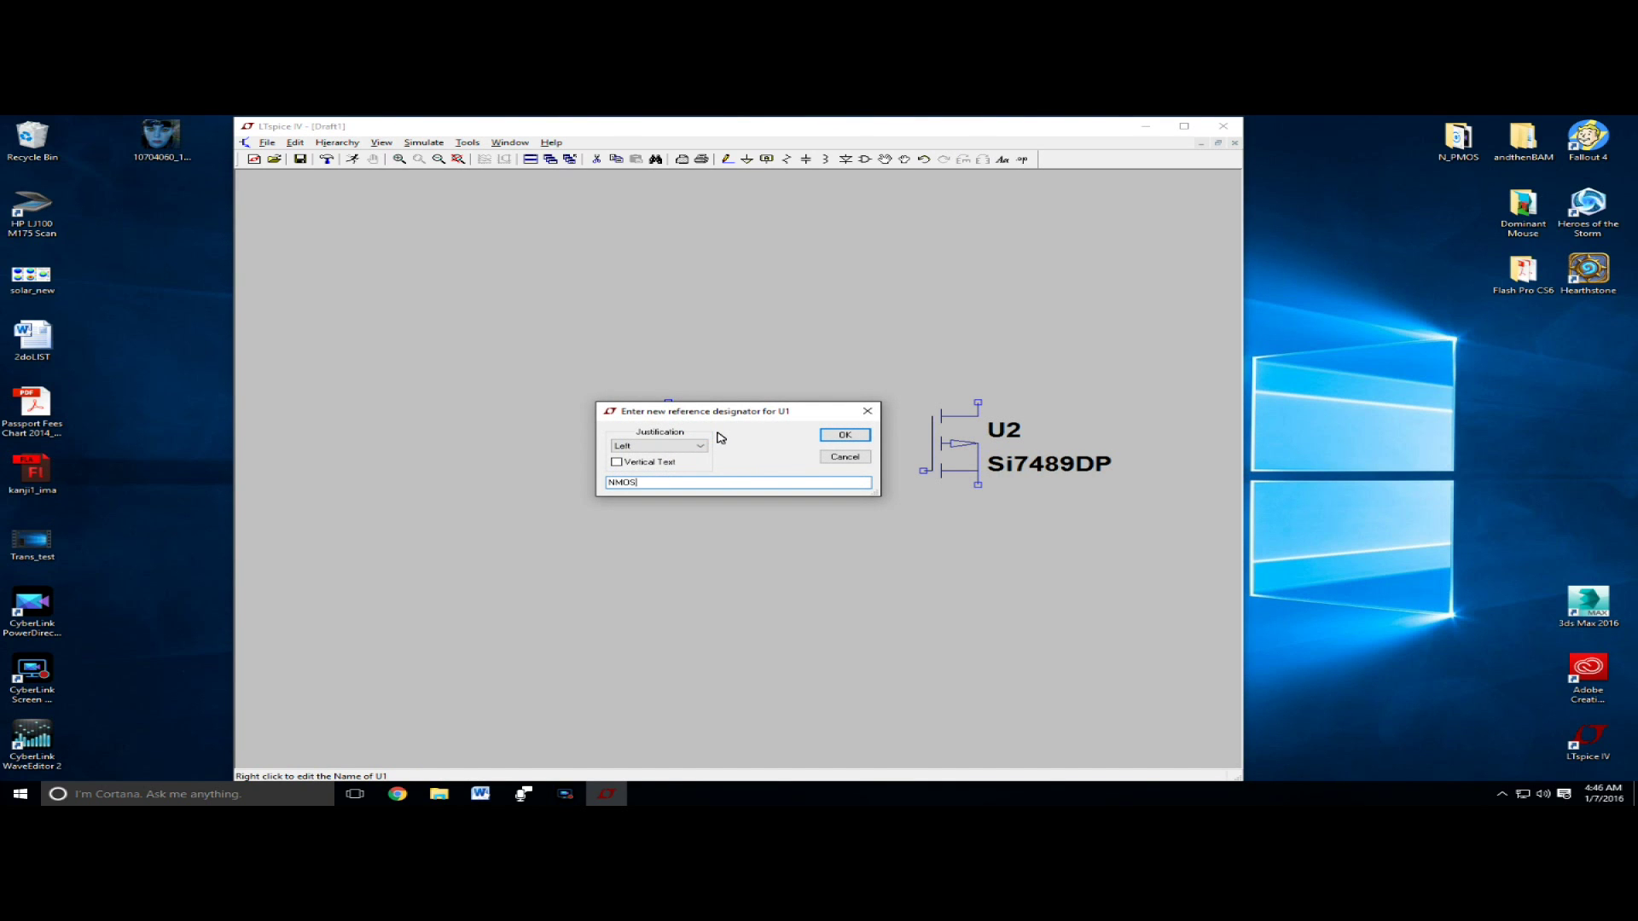
{"action": "key", "text": "Return"}
{"action": "right_click", "coordinate": [1024, 432]}
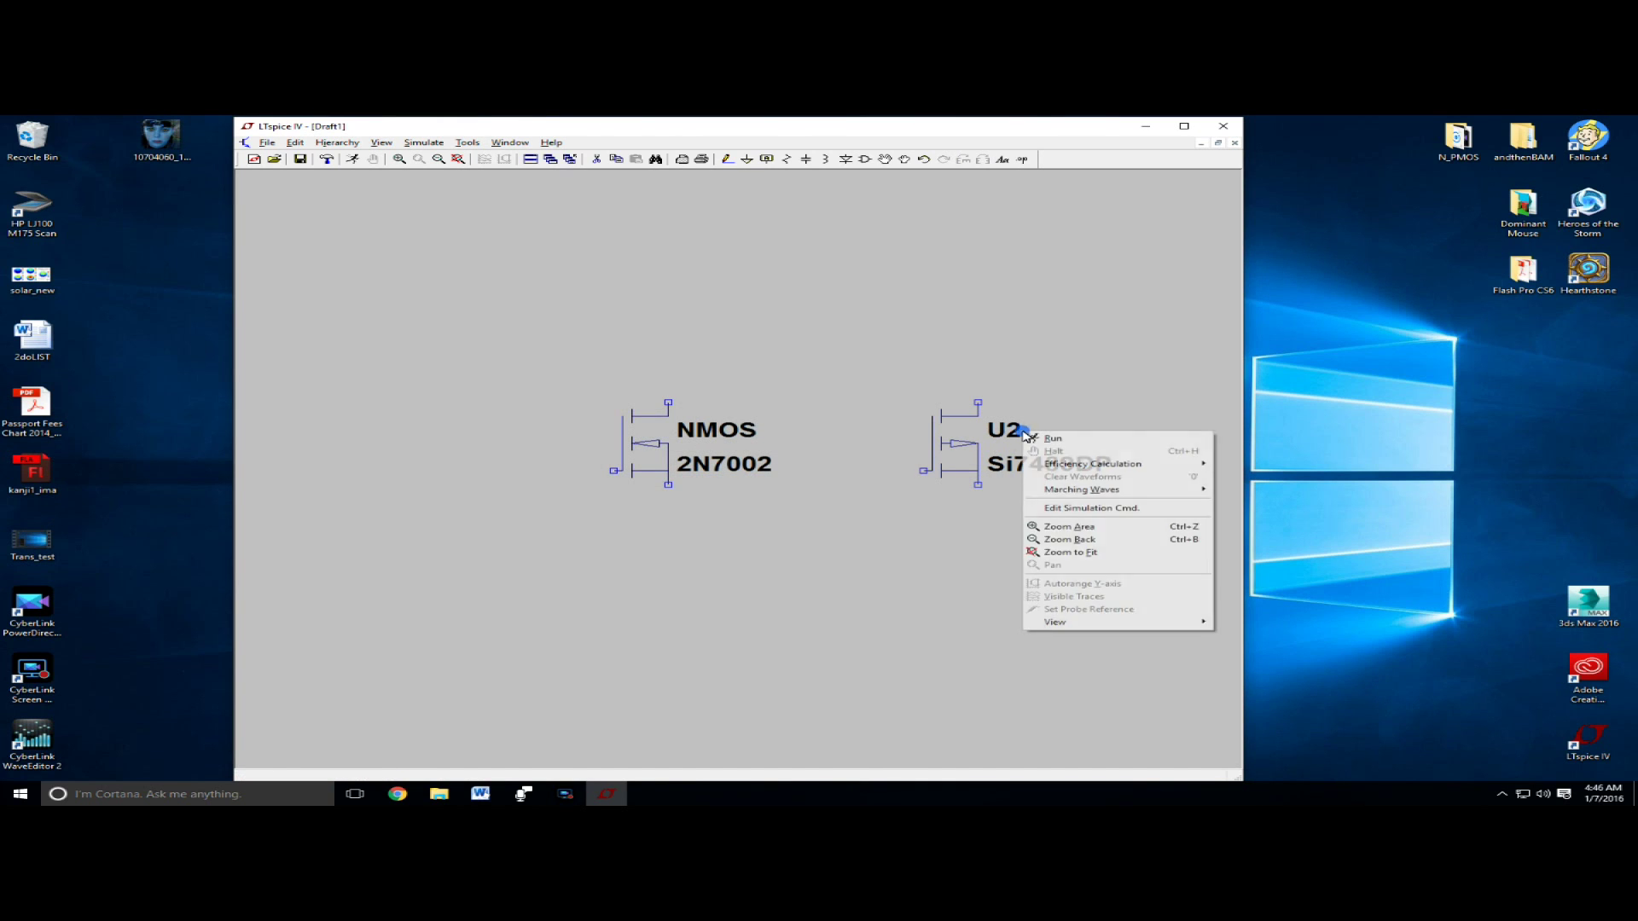
{"action": "key", "text": "Escape"}
{"action": "right_click", "coordinate": [1020, 439]}
{"action": "type", "text": "PMOS"}
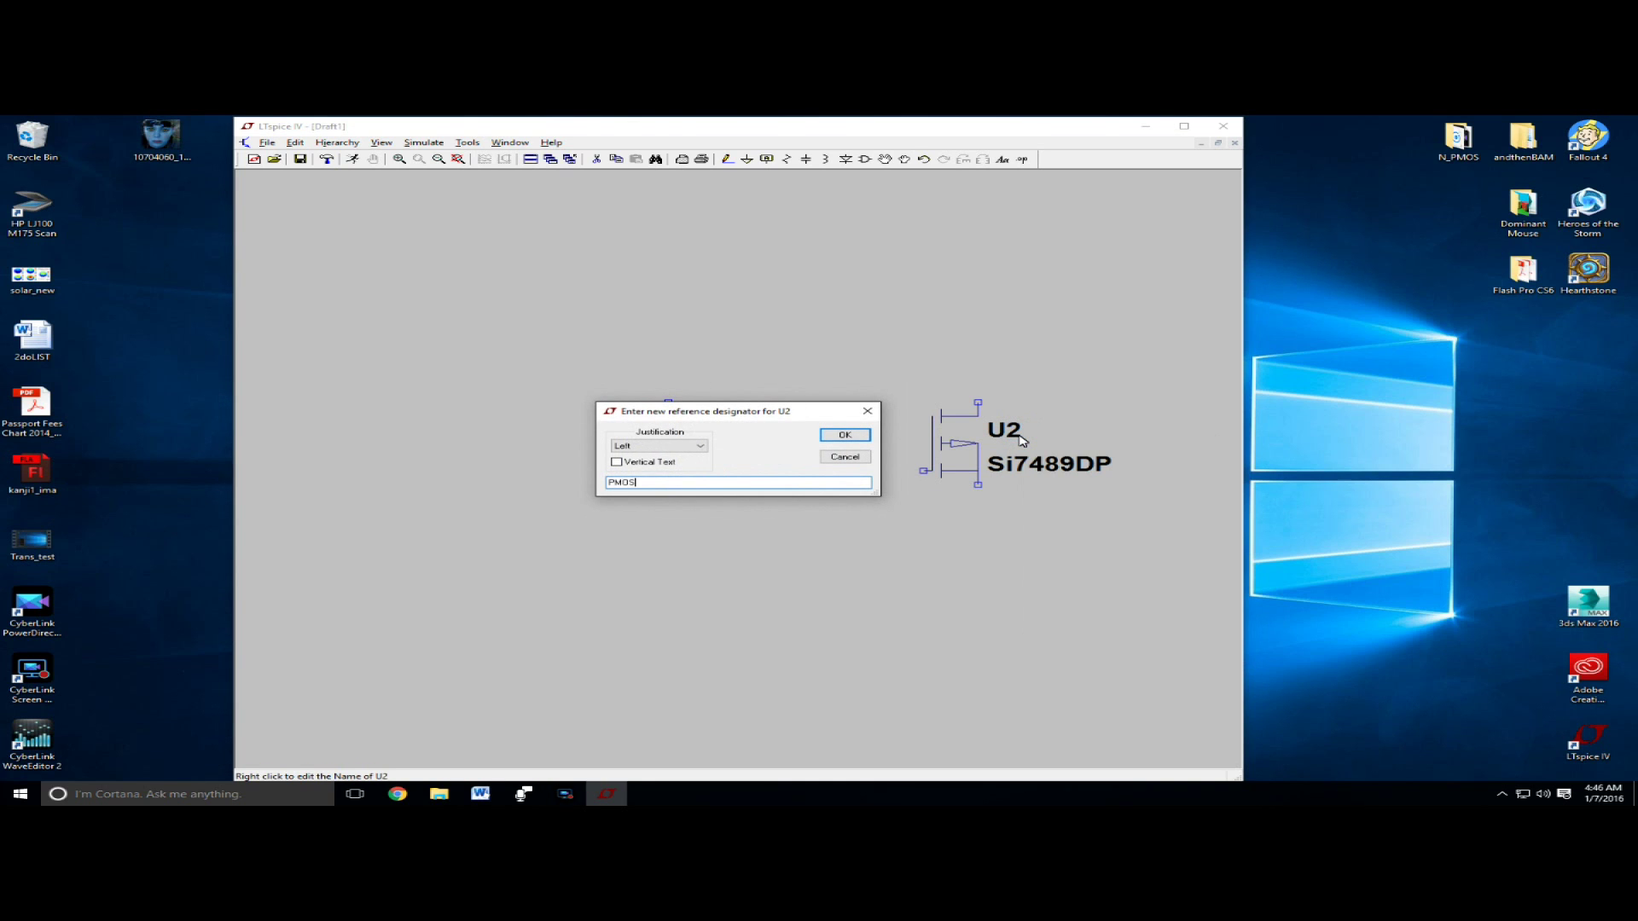
{"action": "key", "text": "Return"}
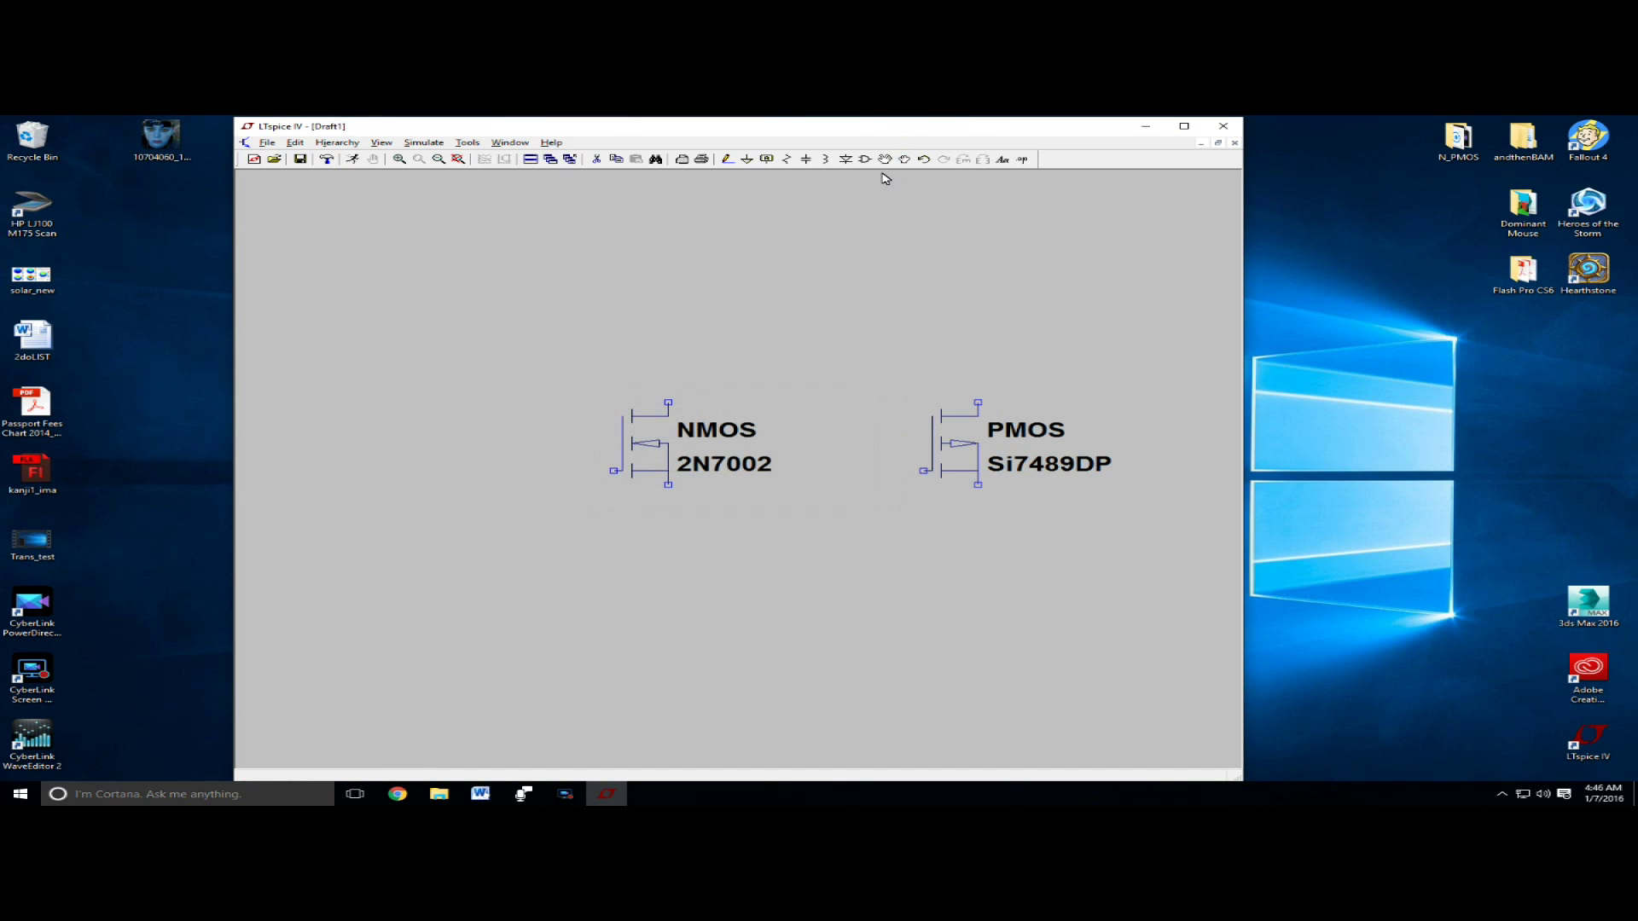
Place two batteries, V1 at lower left and V2 at upper left.
{"action": "left_click", "coordinate": [884, 158]}
{"action": "type", "text": "batt"}
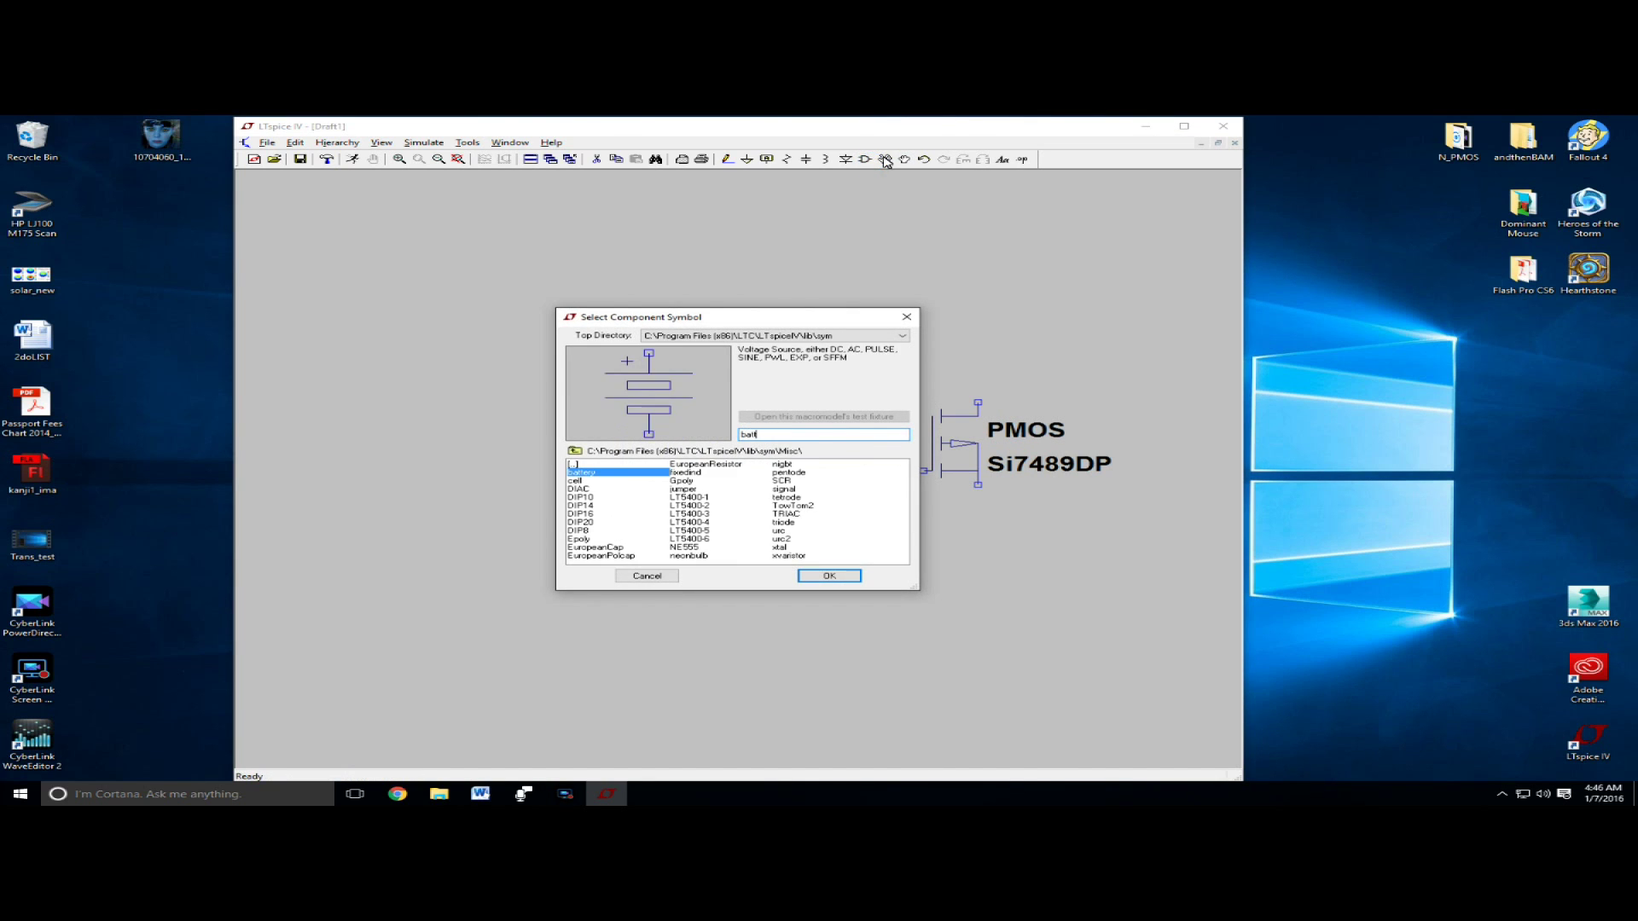
{"action": "key", "text": "Return"}
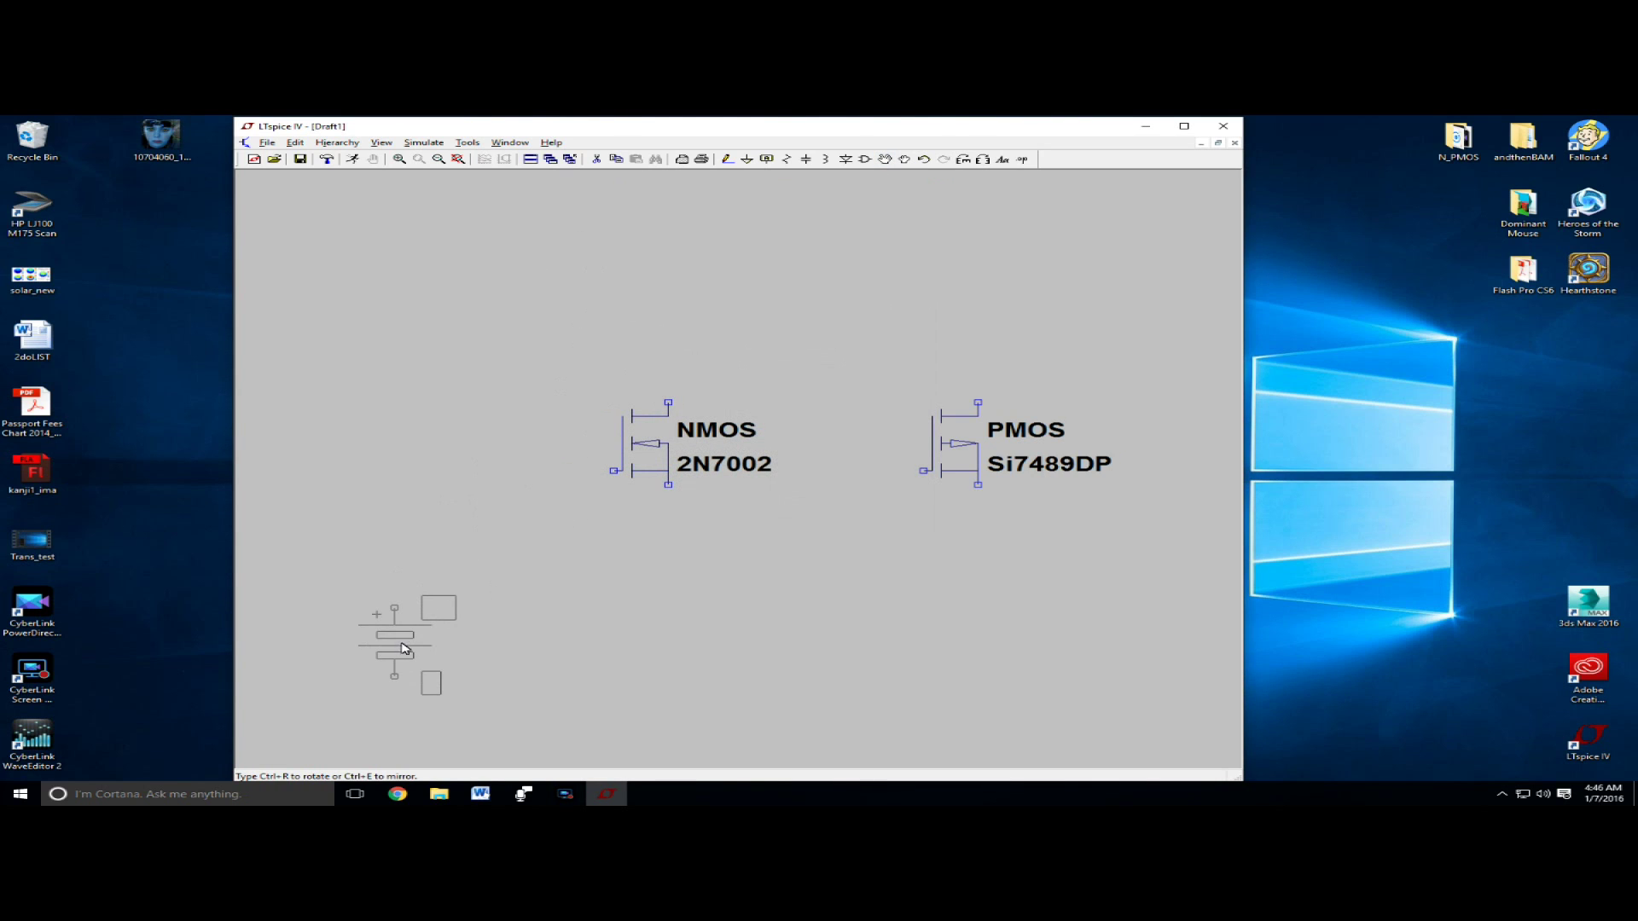
{"action": "left_click", "coordinate": [405, 652]}
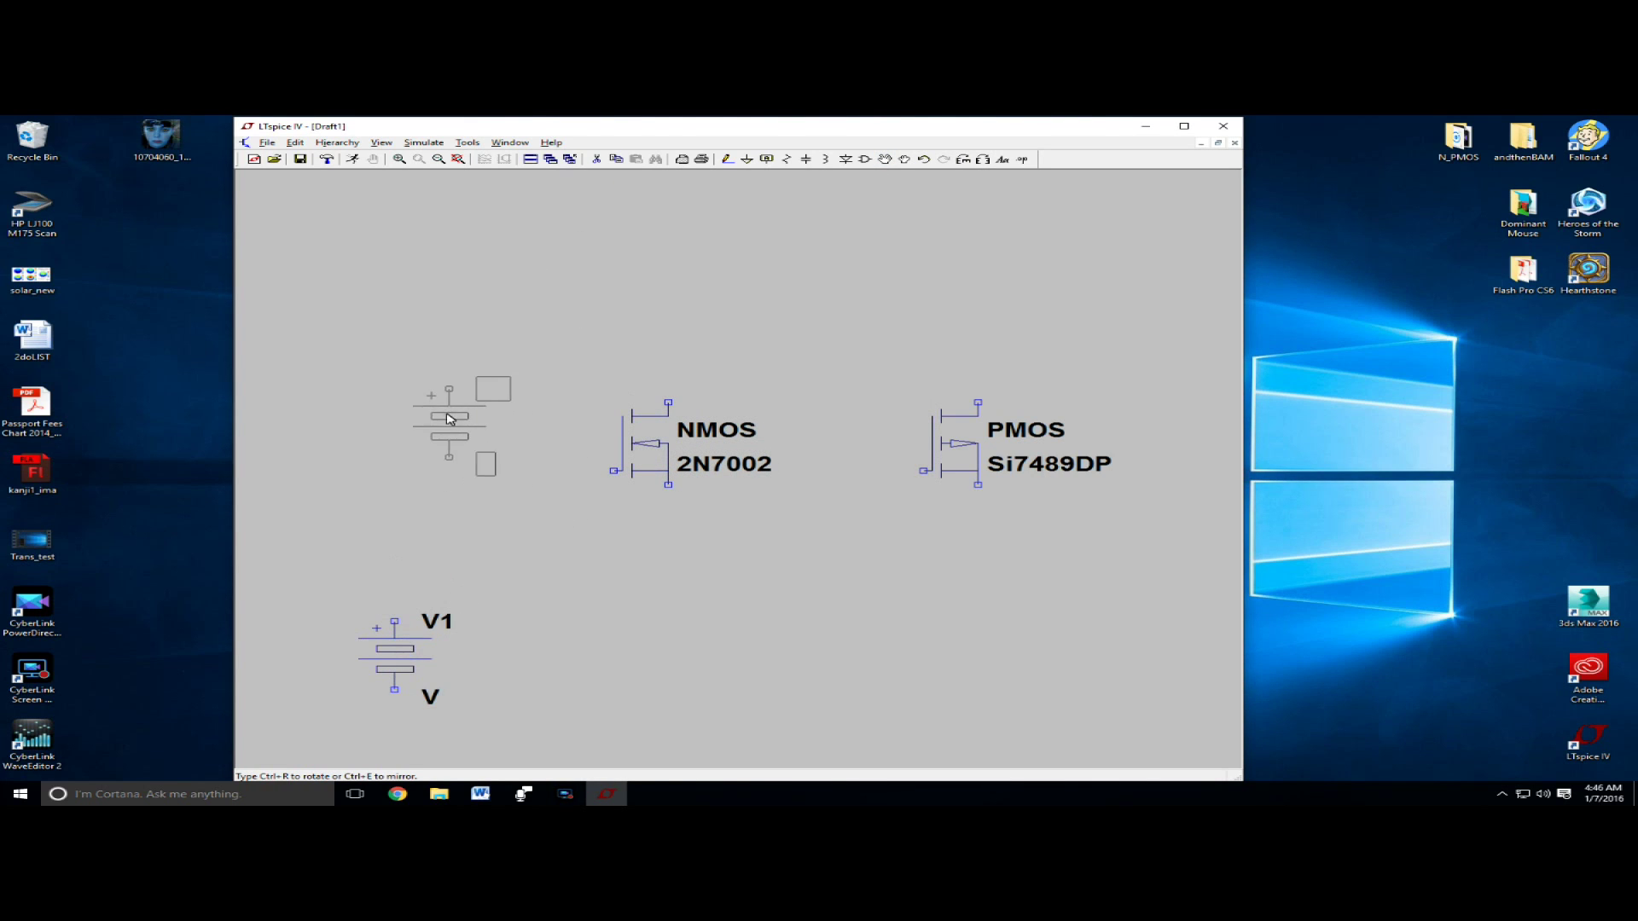
{"action": "left_click", "coordinate": [439, 390]}
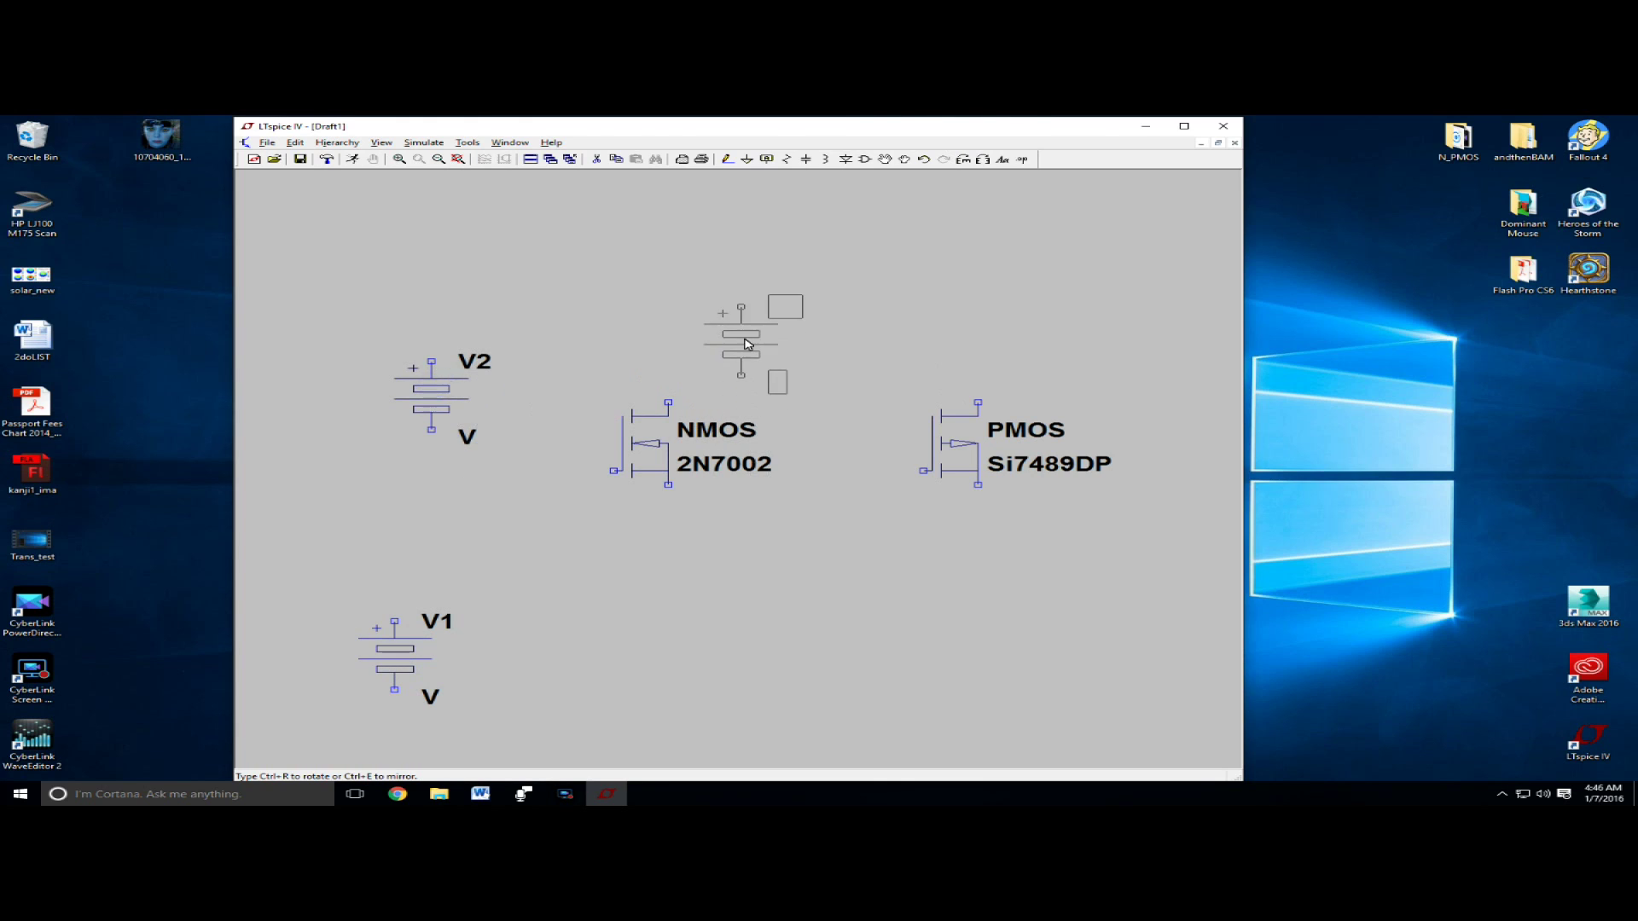
{"action": "right_click", "coordinate": [777, 324]}
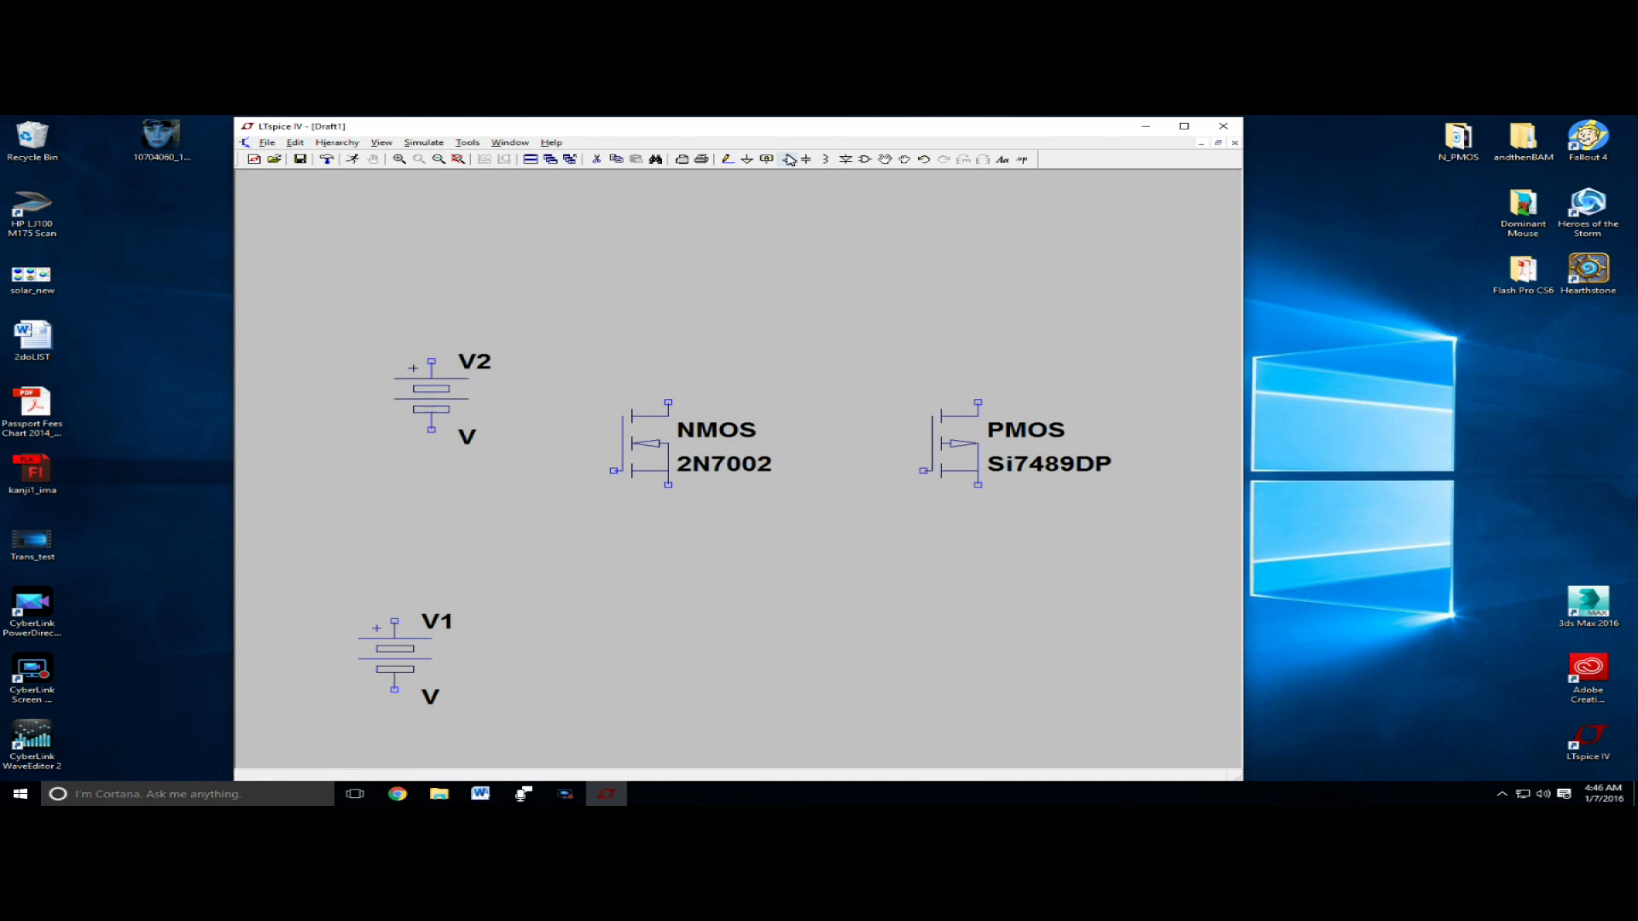
Place resistor R1 above the NMOS and R2 below the PMOS.
{"action": "left_click", "coordinate": [790, 159]}
{"action": "left_click", "coordinate": [667, 321]}
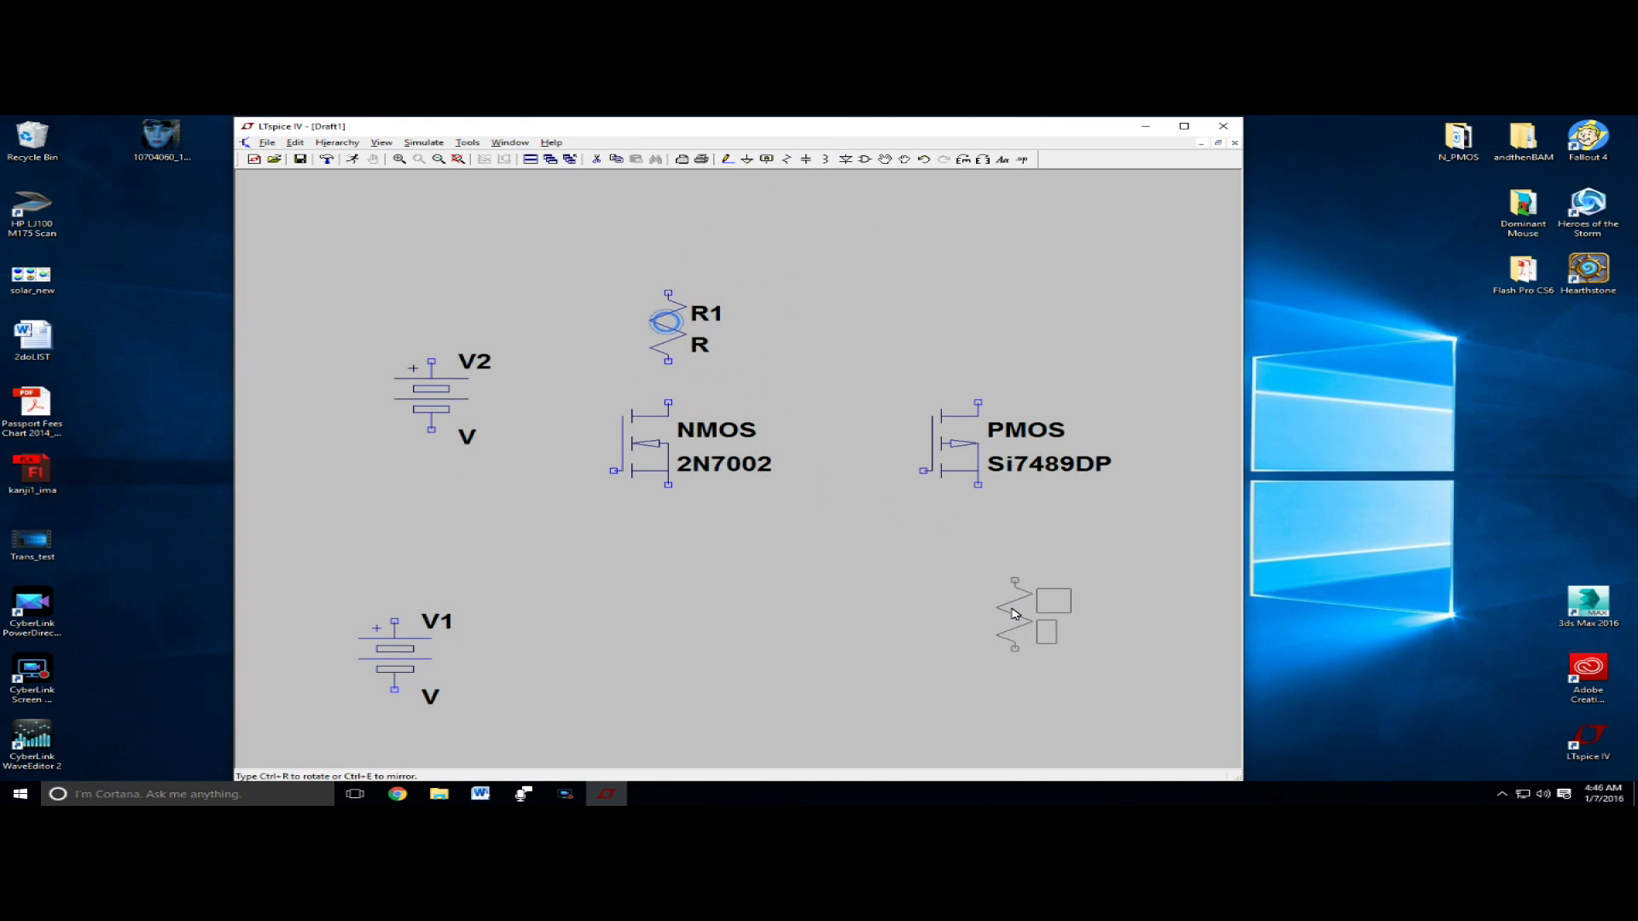
{"action": "left_click", "coordinate": [970, 552]}
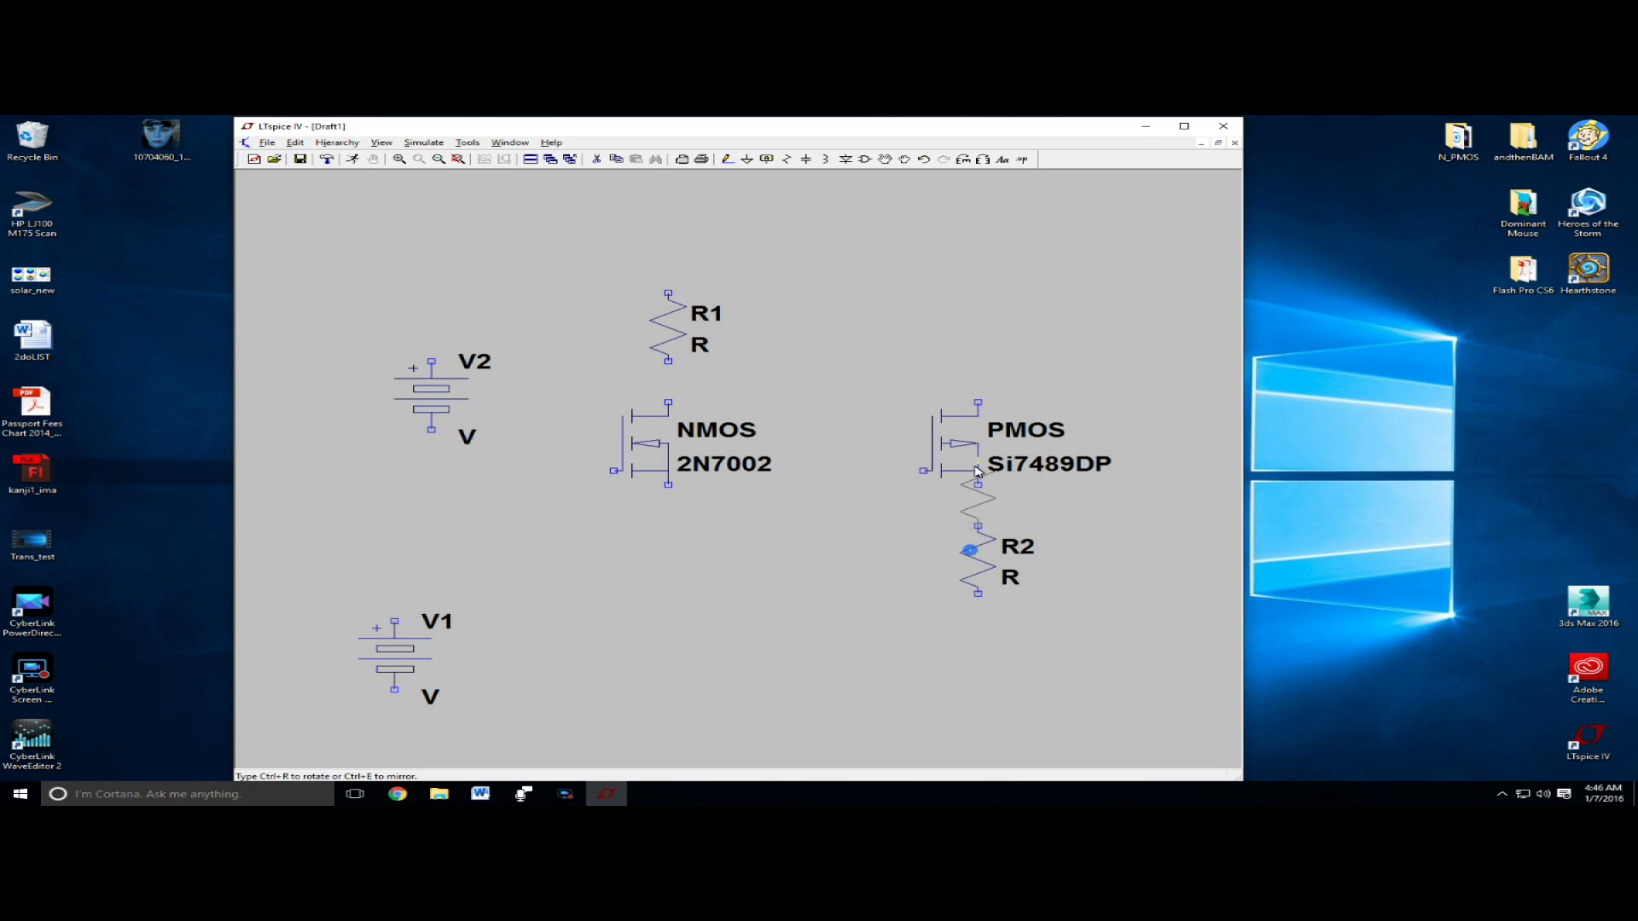
{"action": "right_click", "coordinate": [968, 377]}
Place ground symbols under the NMOS source, R2 and V1.
{"action": "left_click", "coordinate": [670, 518]}
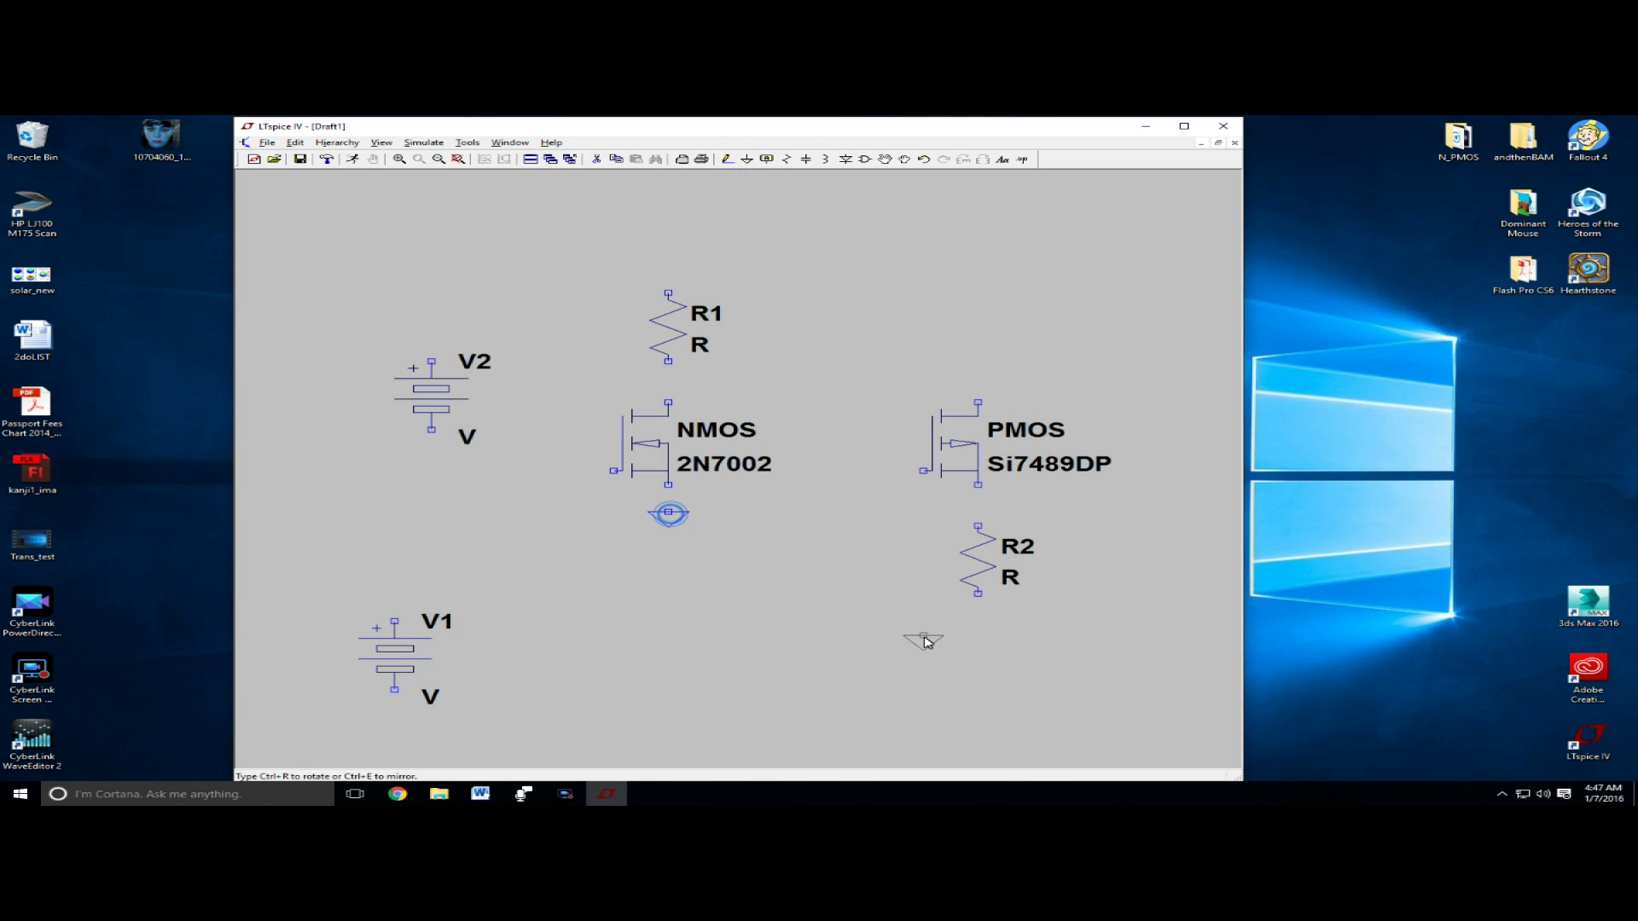
{"action": "left_click", "coordinate": [980, 624]}
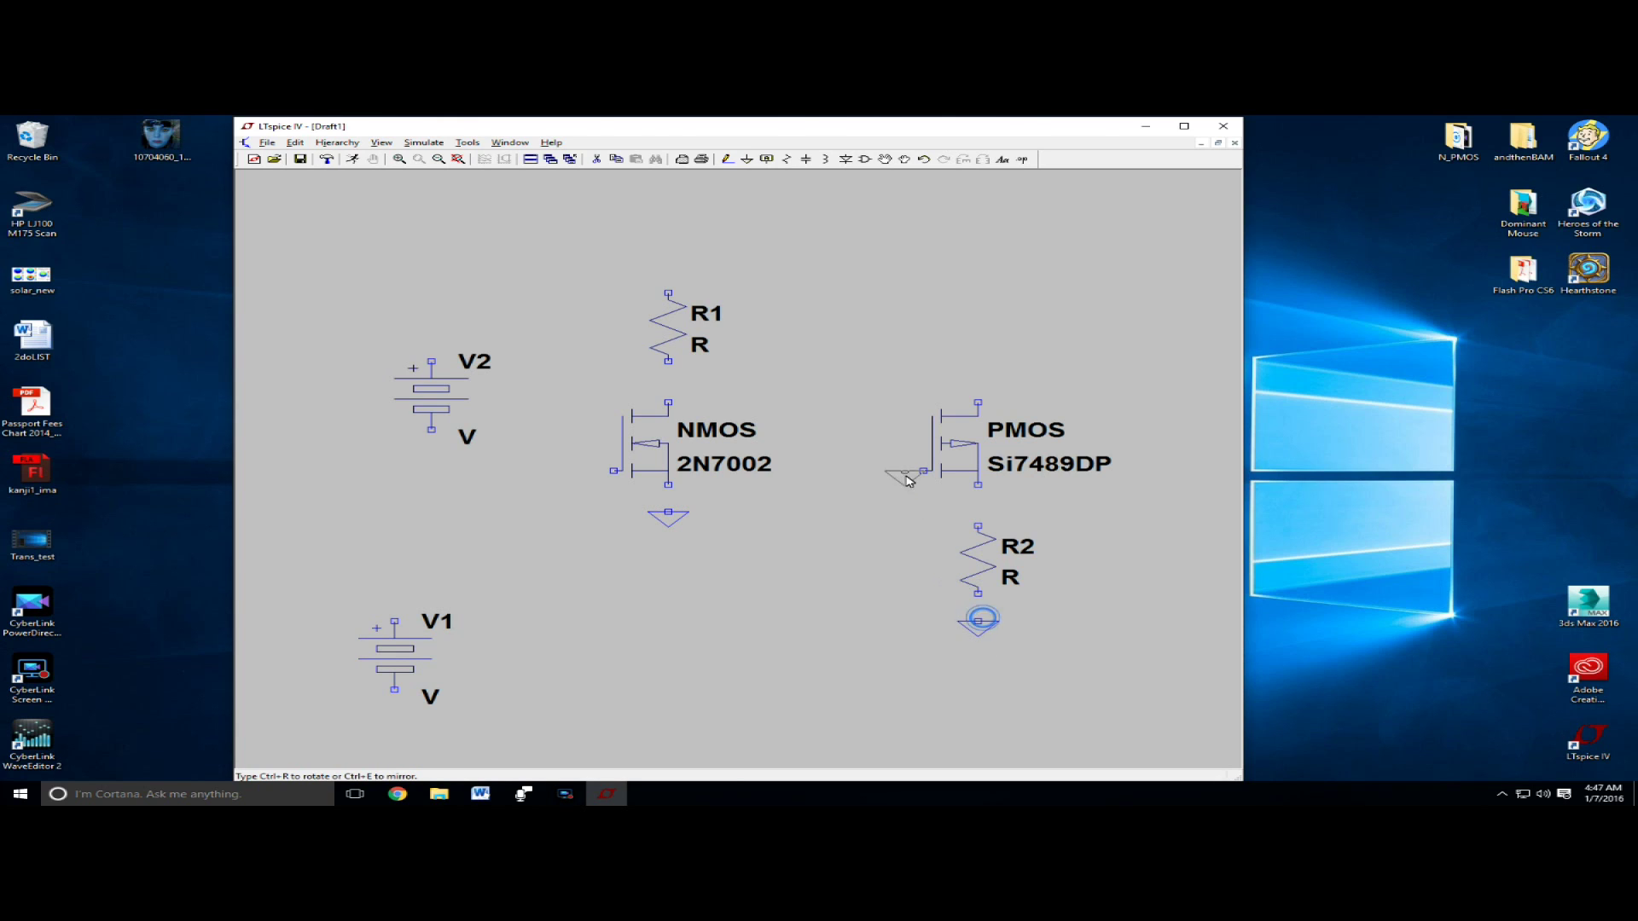
{"action": "left_click", "coordinate": [397, 722]}
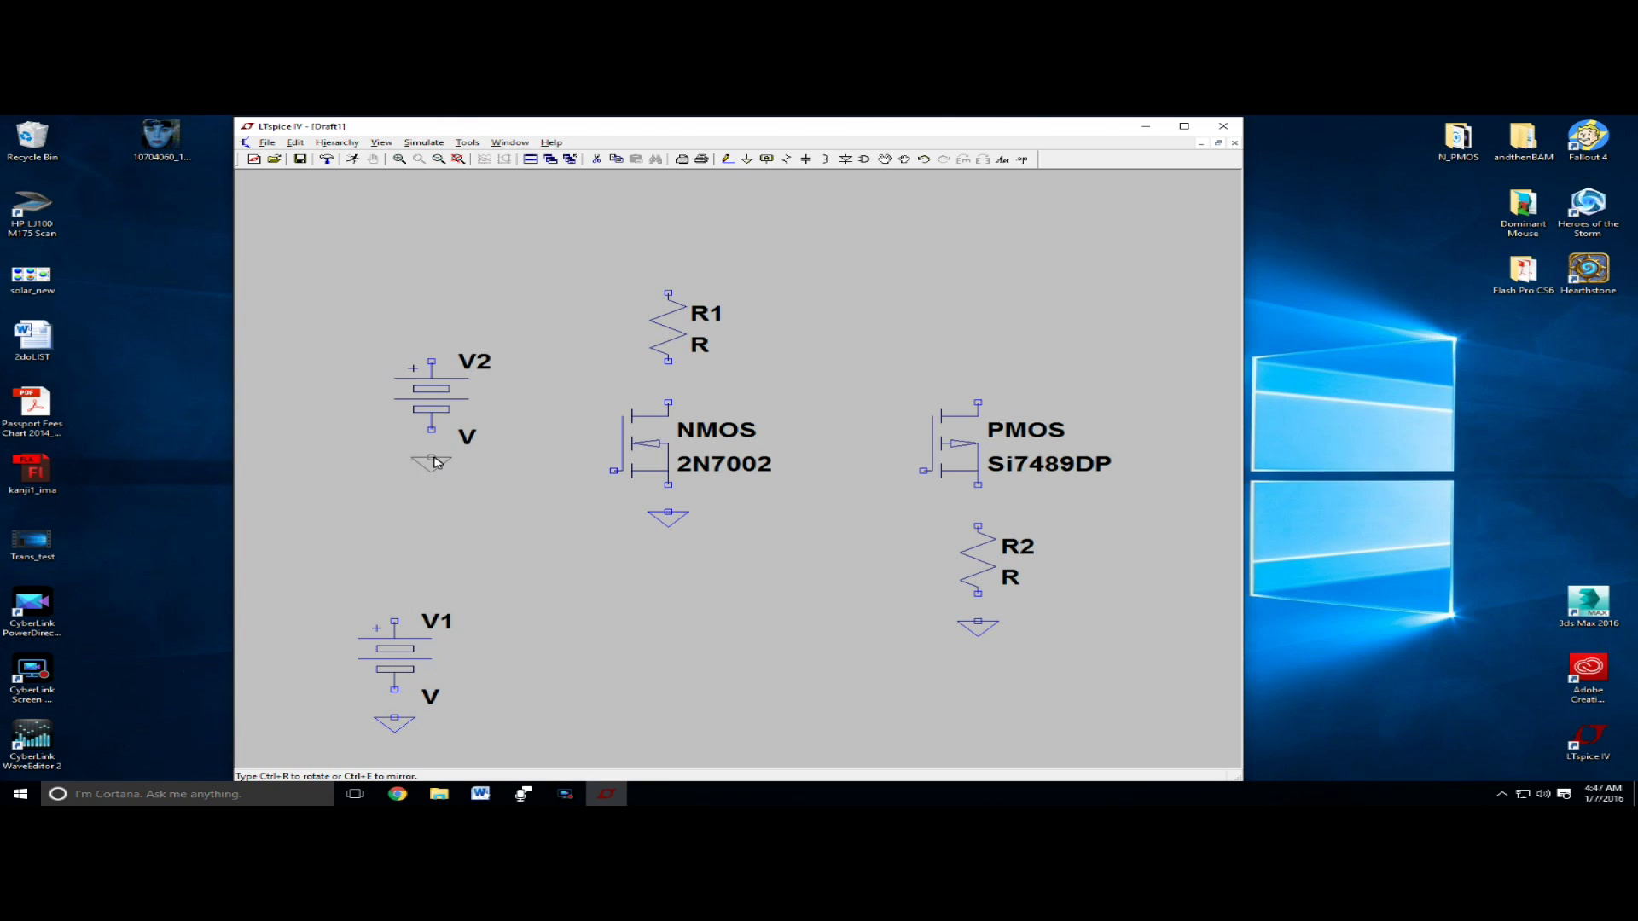
{"action": "right_click", "coordinate": [533, 360]}
Place V+ net labels above V1 and at both MOSFET gates.
{"action": "left_click", "coordinate": [767, 159]}
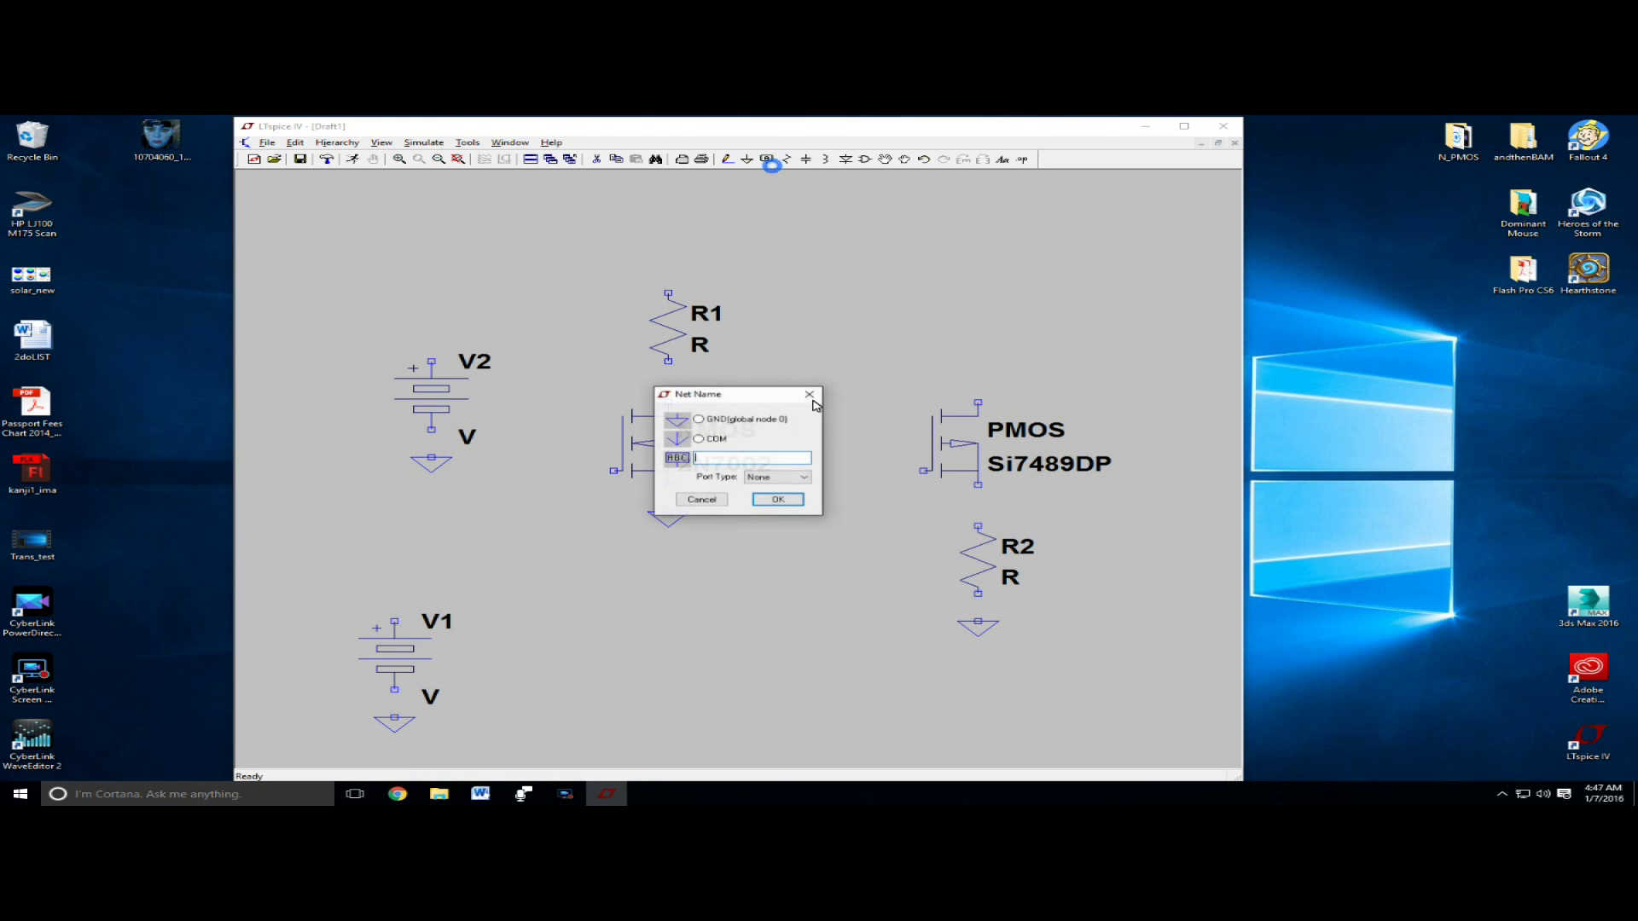
{"action": "type", "text": "V+"}
{"action": "key", "text": "Return"}
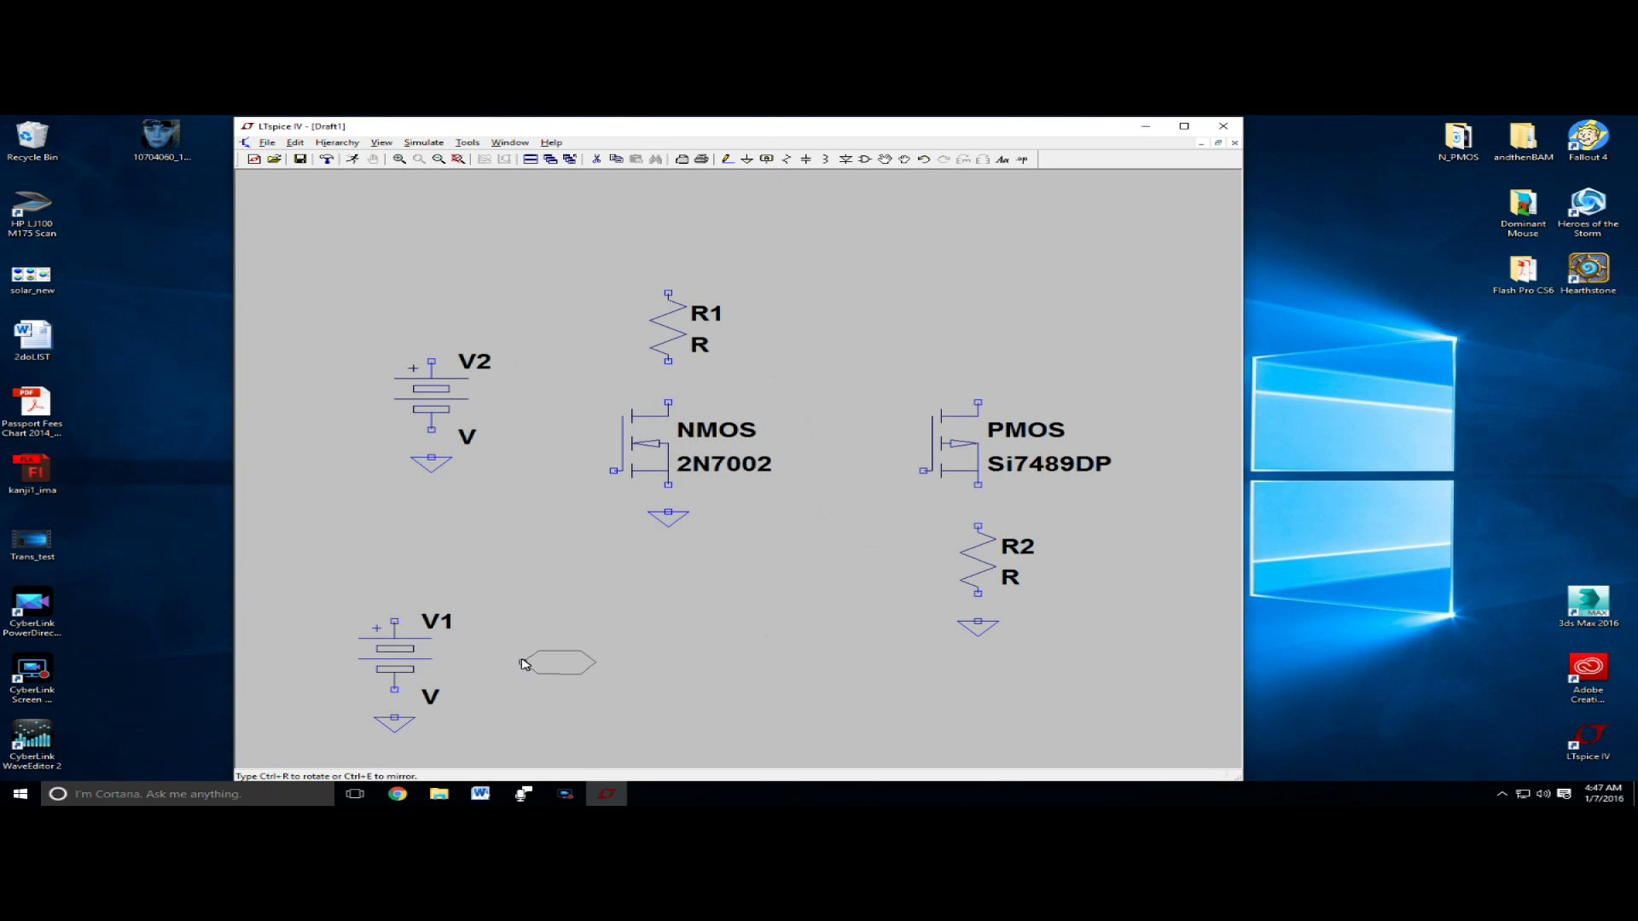
{"action": "left_click", "coordinate": [400, 595]}
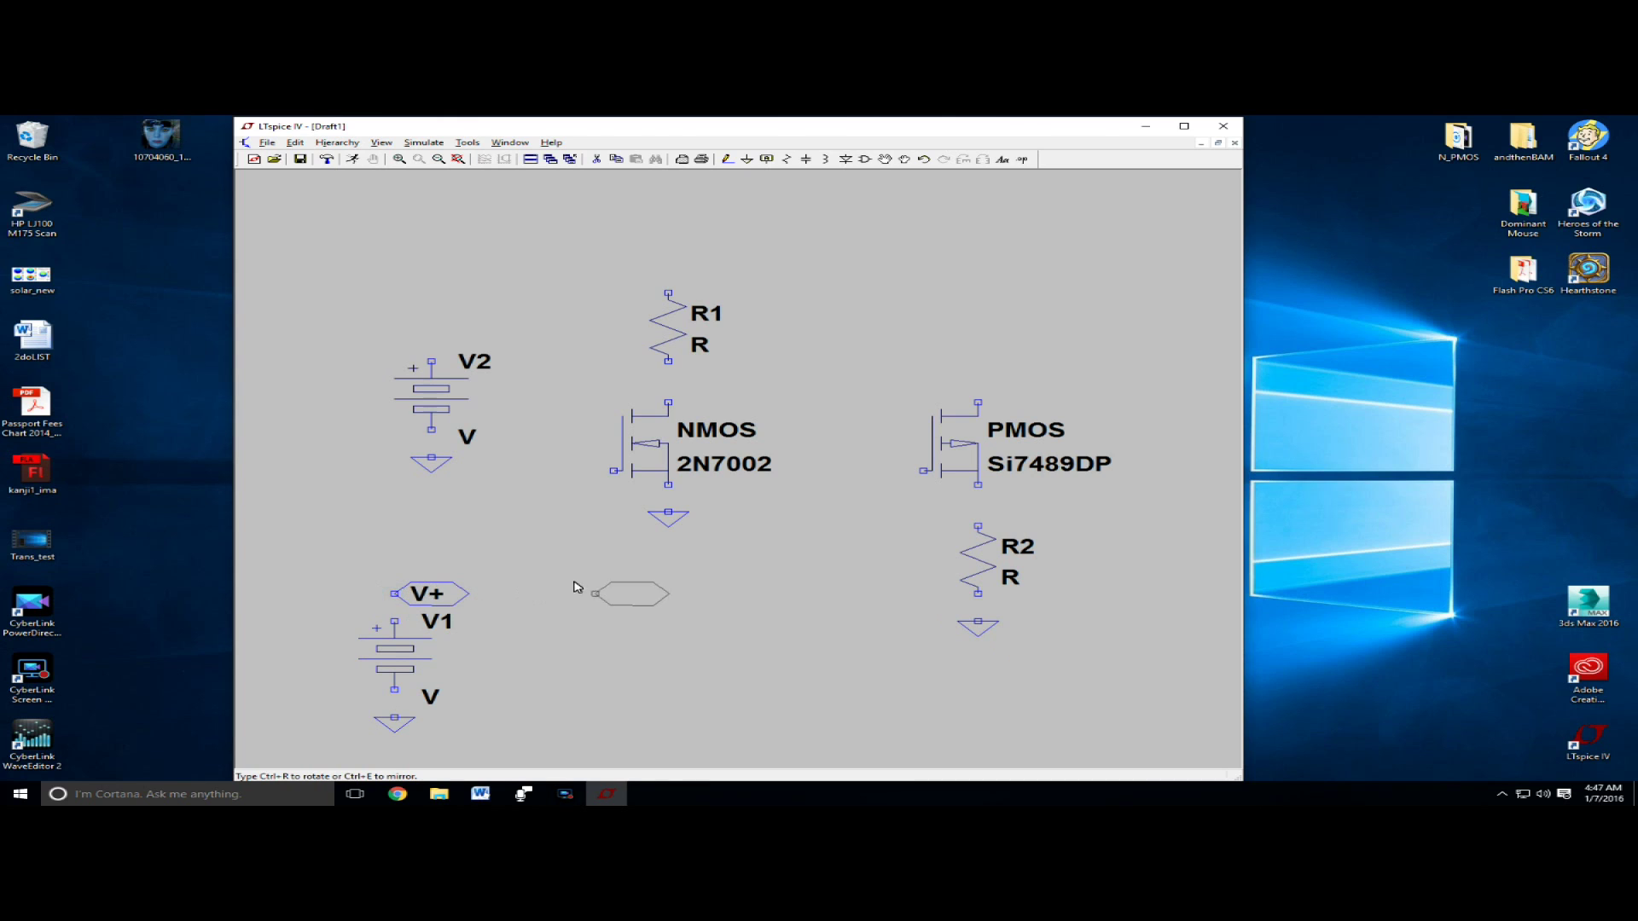
{"action": "left_click", "coordinate": [587, 472]}
{"action": "left_click", "coordinate": [896, 472]}
{"action": "right_click", "coordinate": [826, 557]}
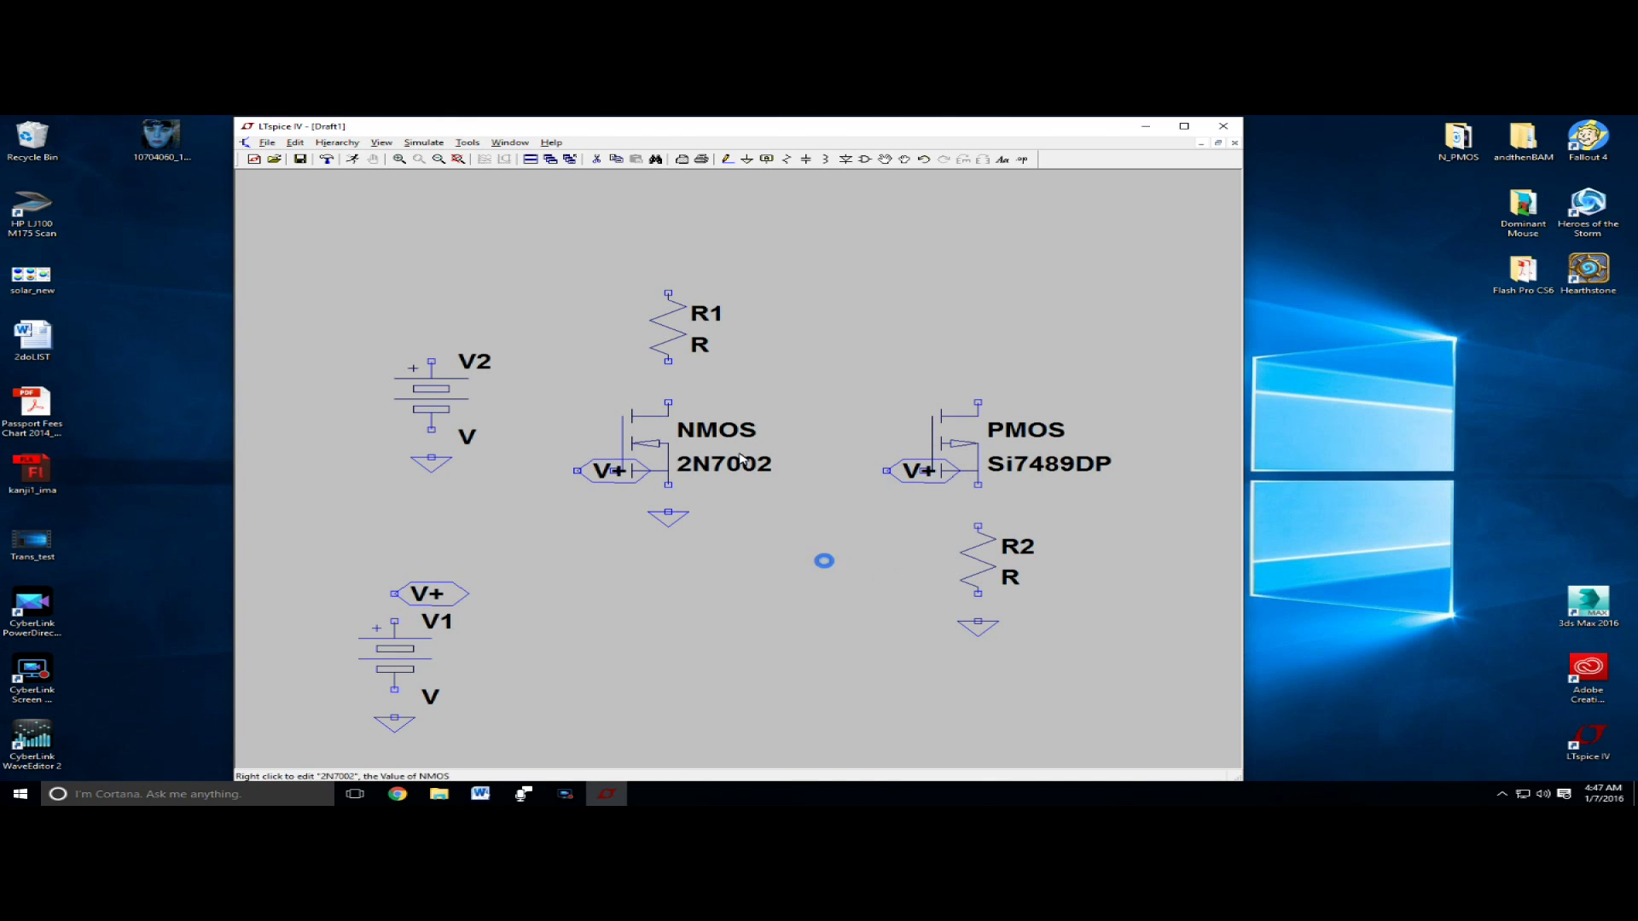
{"action": "left_click", "coordinate": [726, 159]}
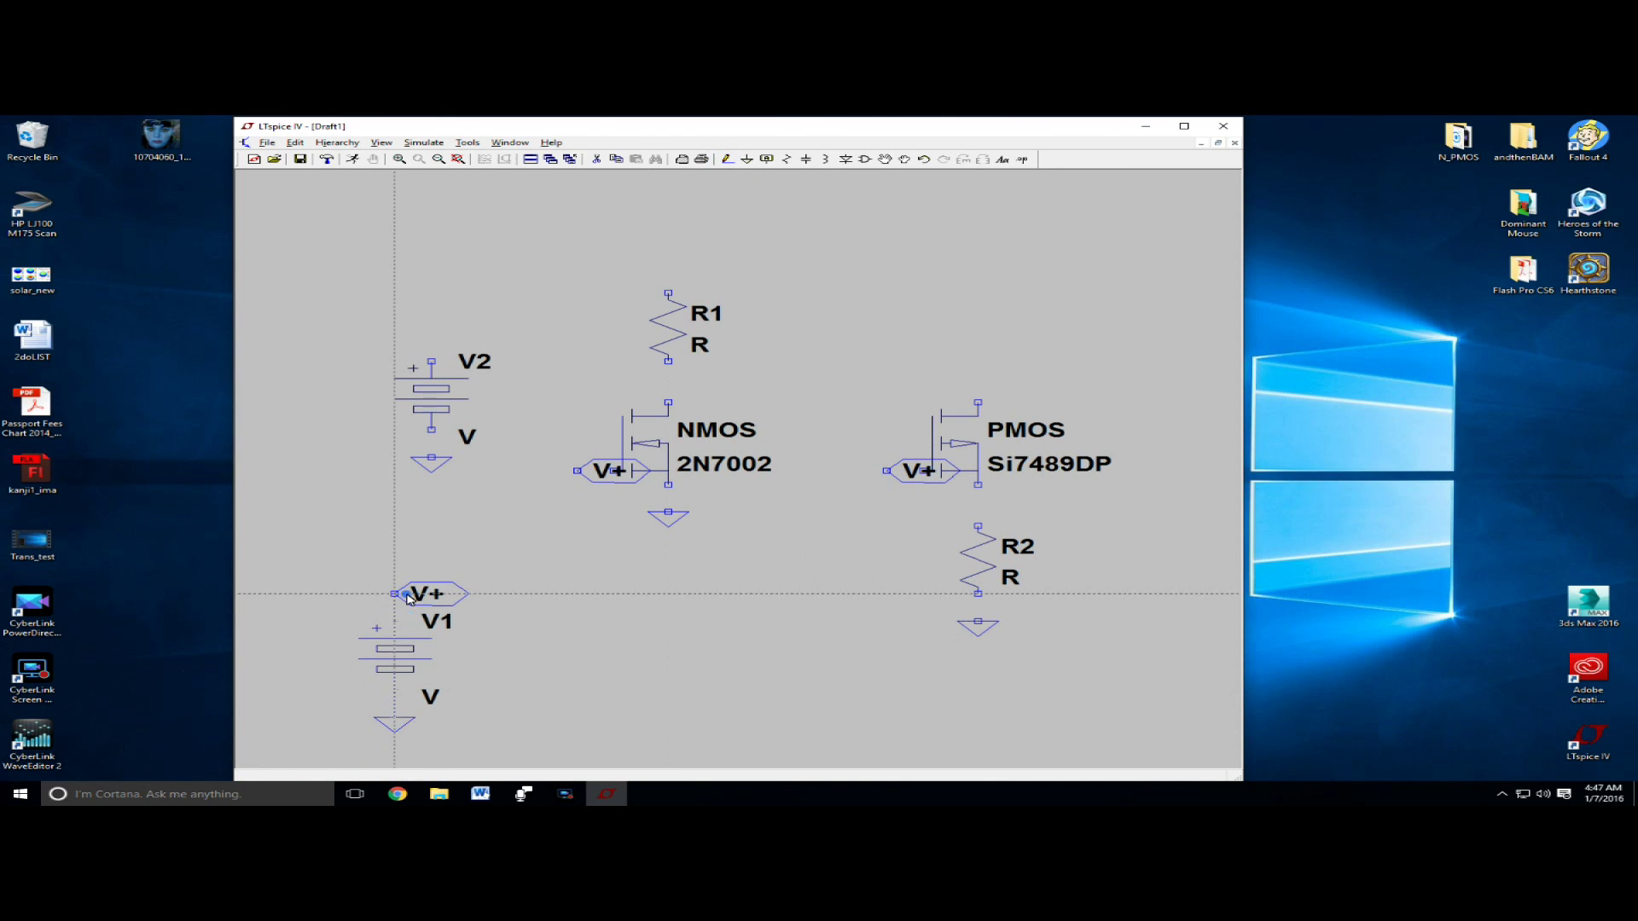
Wire labels to V1 and gates, loads to drains, and a top rail from PMOS through R1 to V2.
{"action": "left_click", "coordinate": [432, 428]}
{"action": "left_click", "coordinate": [432, 456]}
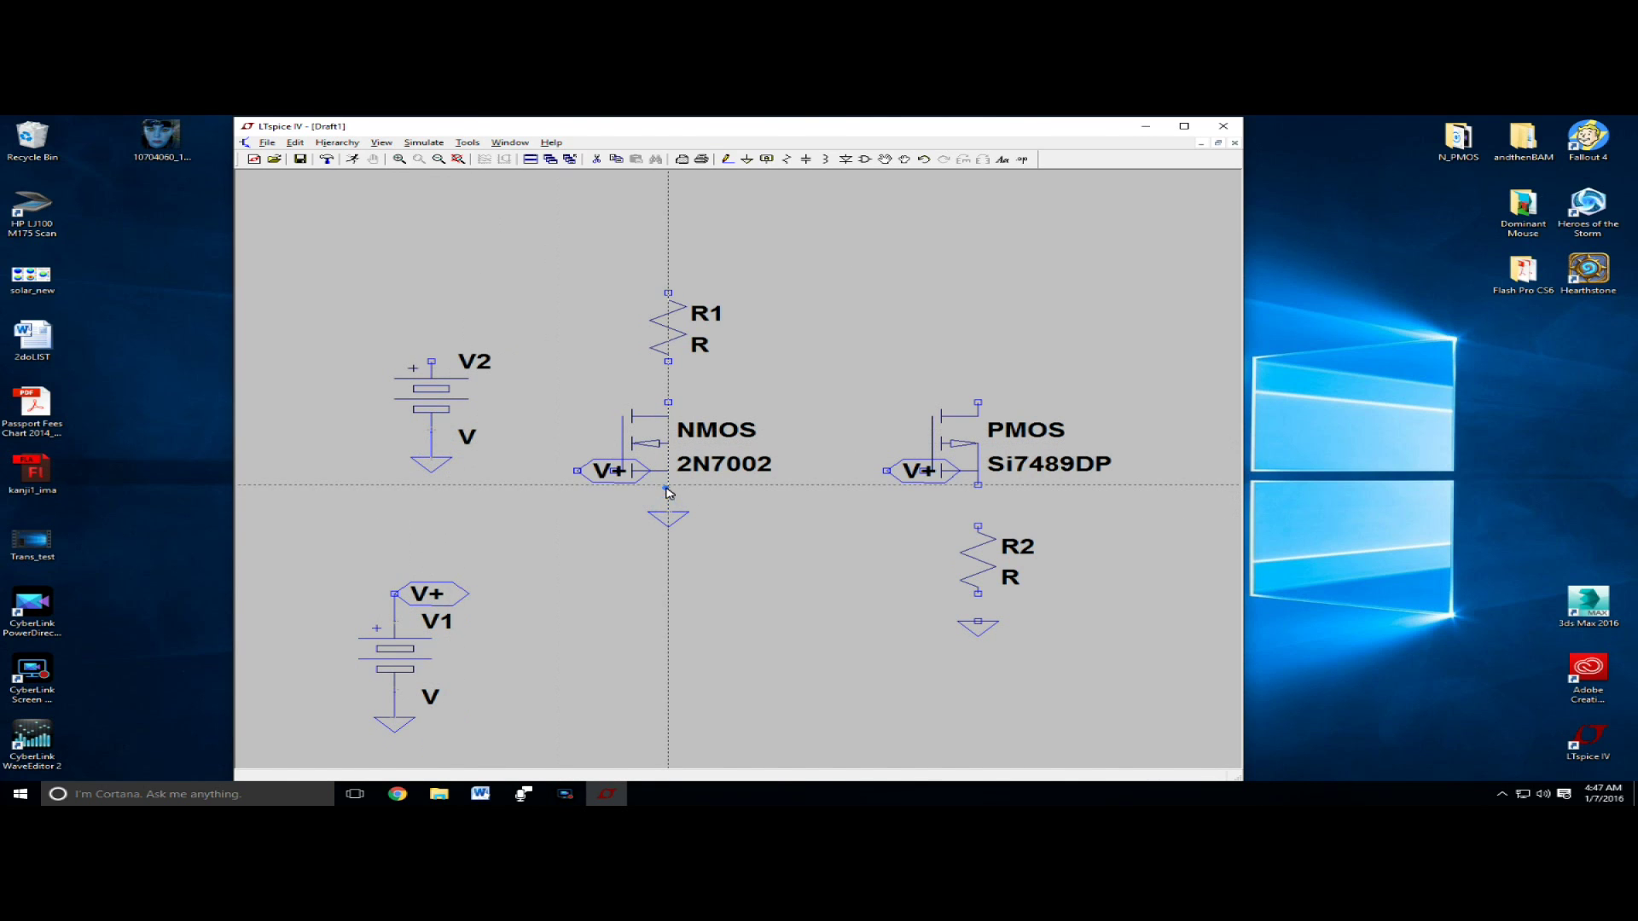
{"action": "left_click", "coordinate": [577, 471]}
{"action": "left_click", "coordinate": [668, 412]}
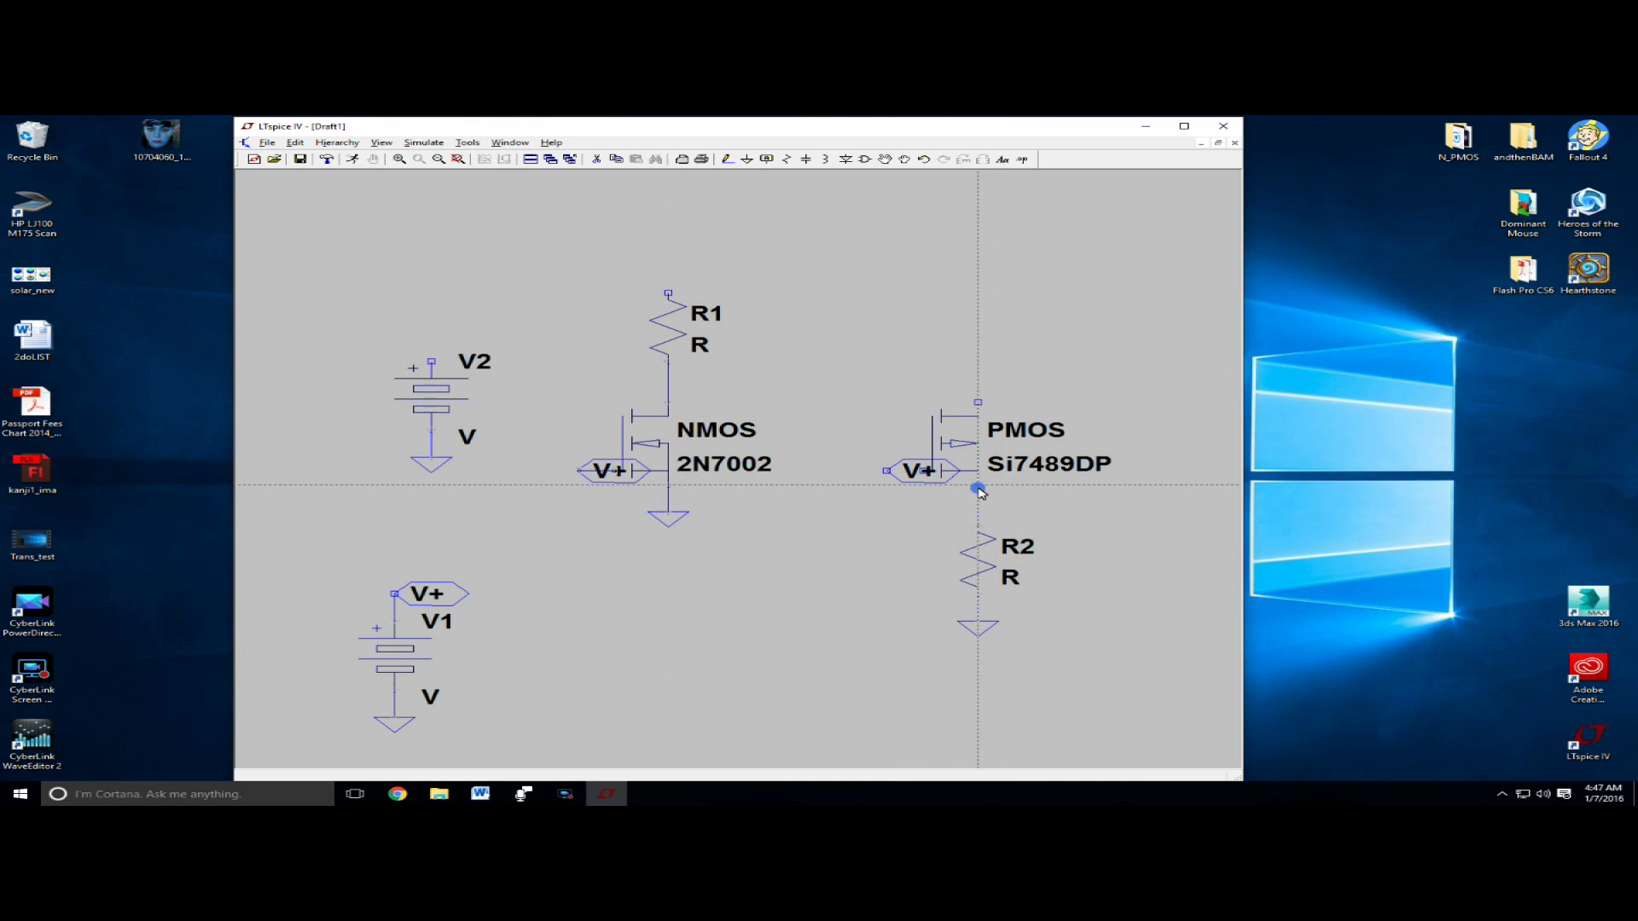
{"action": "left_click", "coordinate": [918, 471]}
{"action": "left_click", "coordinate": [978, 403]}
{"action": "left_click", "coordinate": [669, 293]}
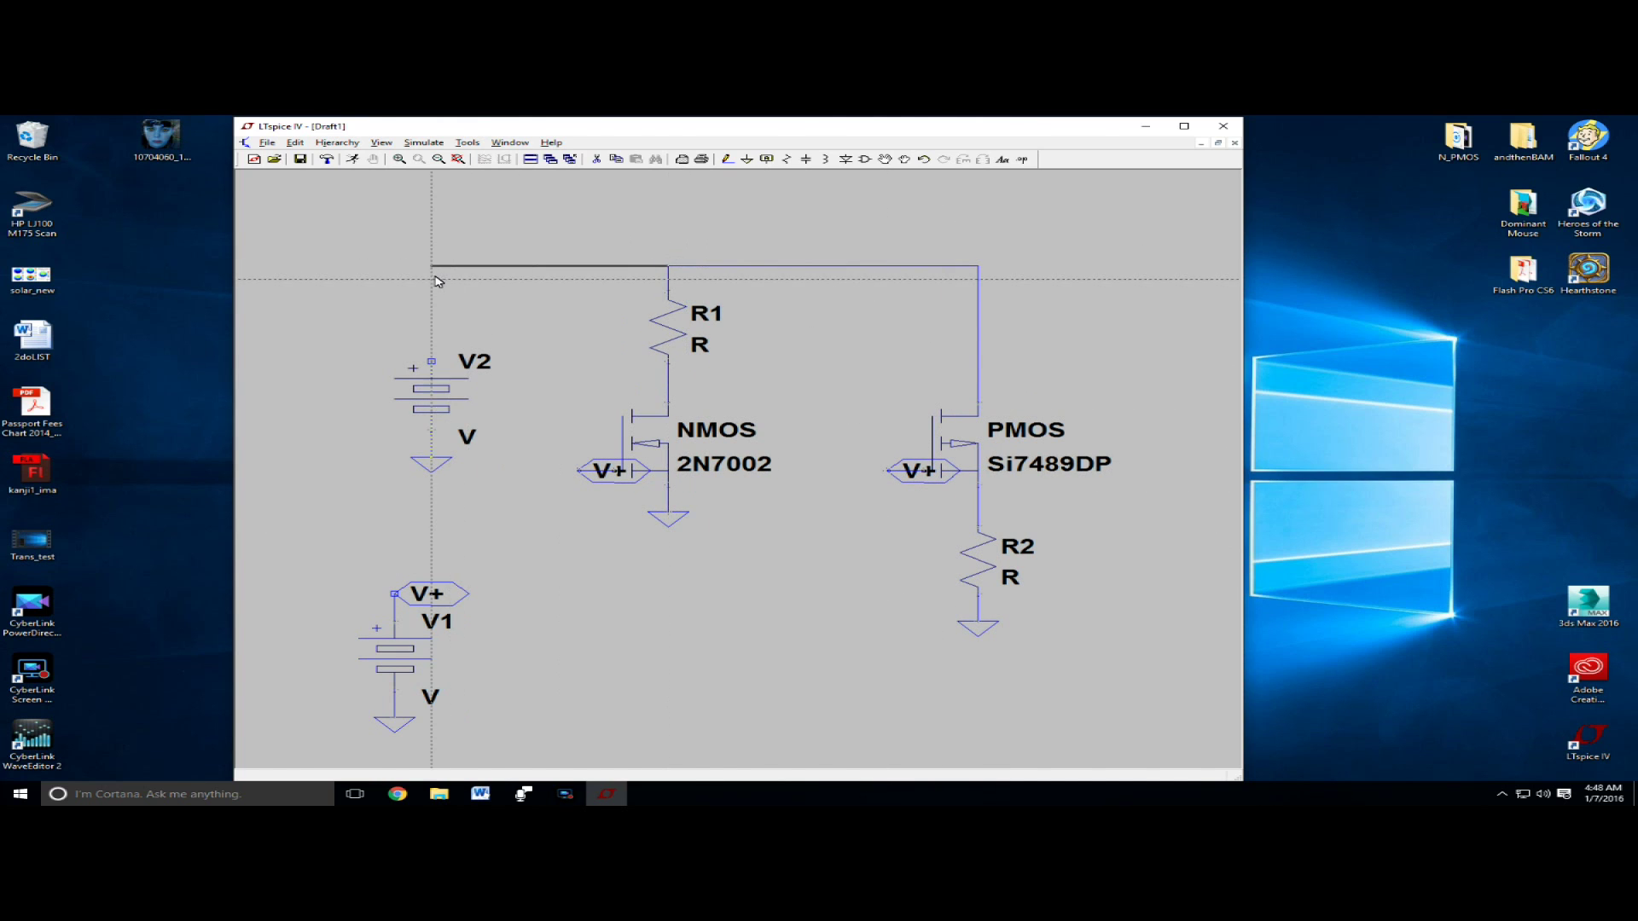
{"action": "left_click", "coordinate": [432, 363]}
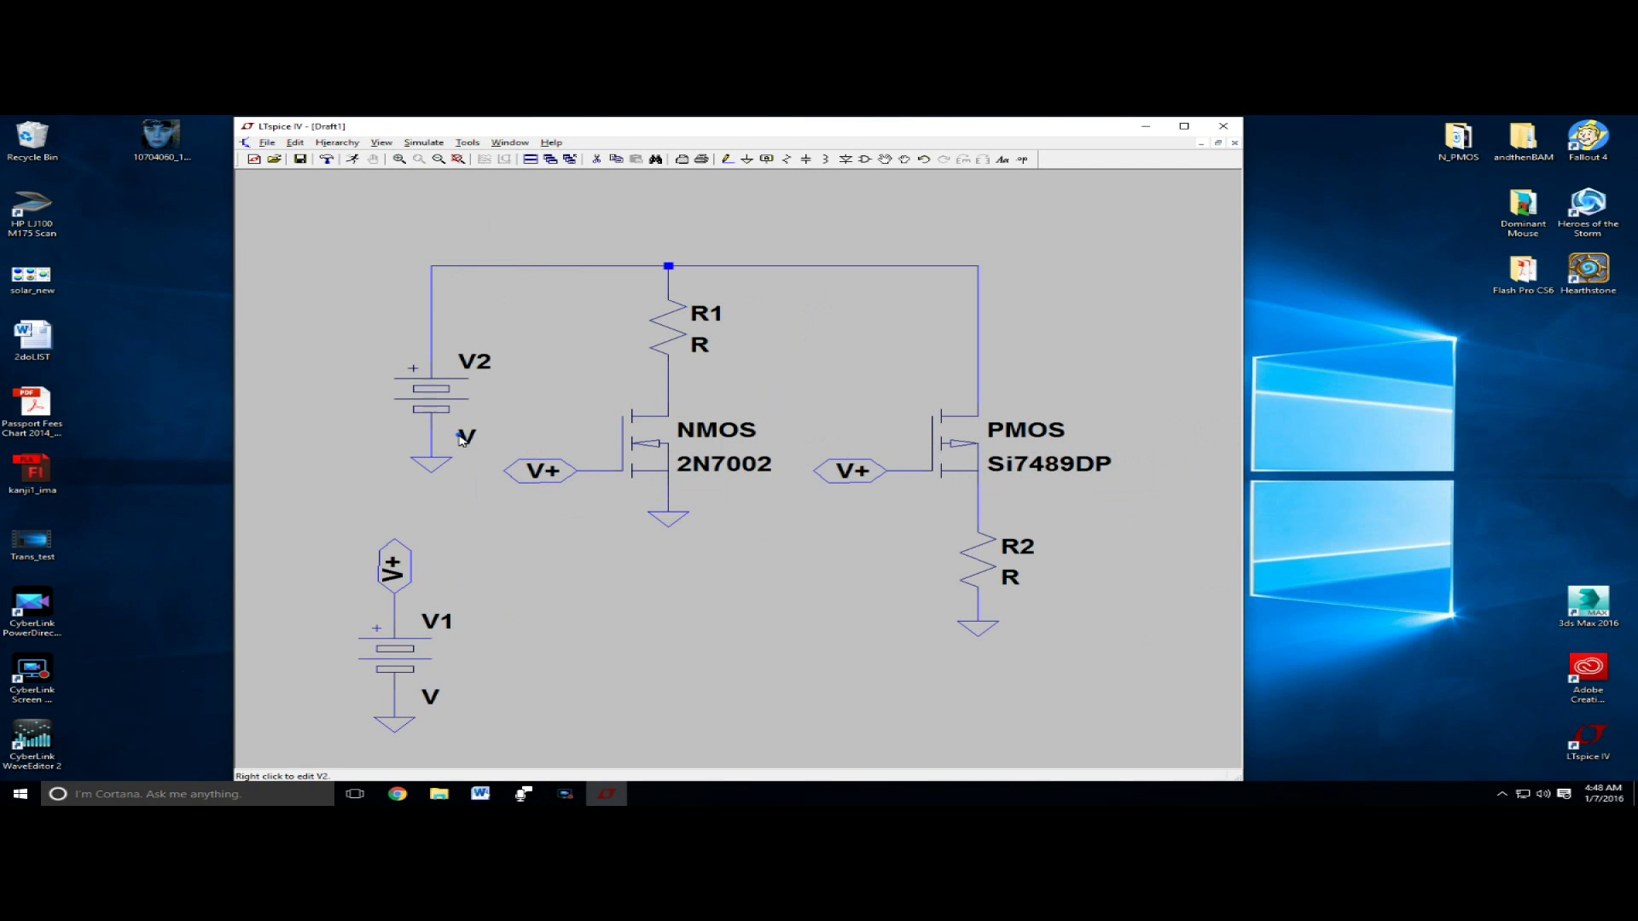
Set source V2 to 12V and V1 to 0V.
{"action": "right_click", "coordinate": [451, 428]}
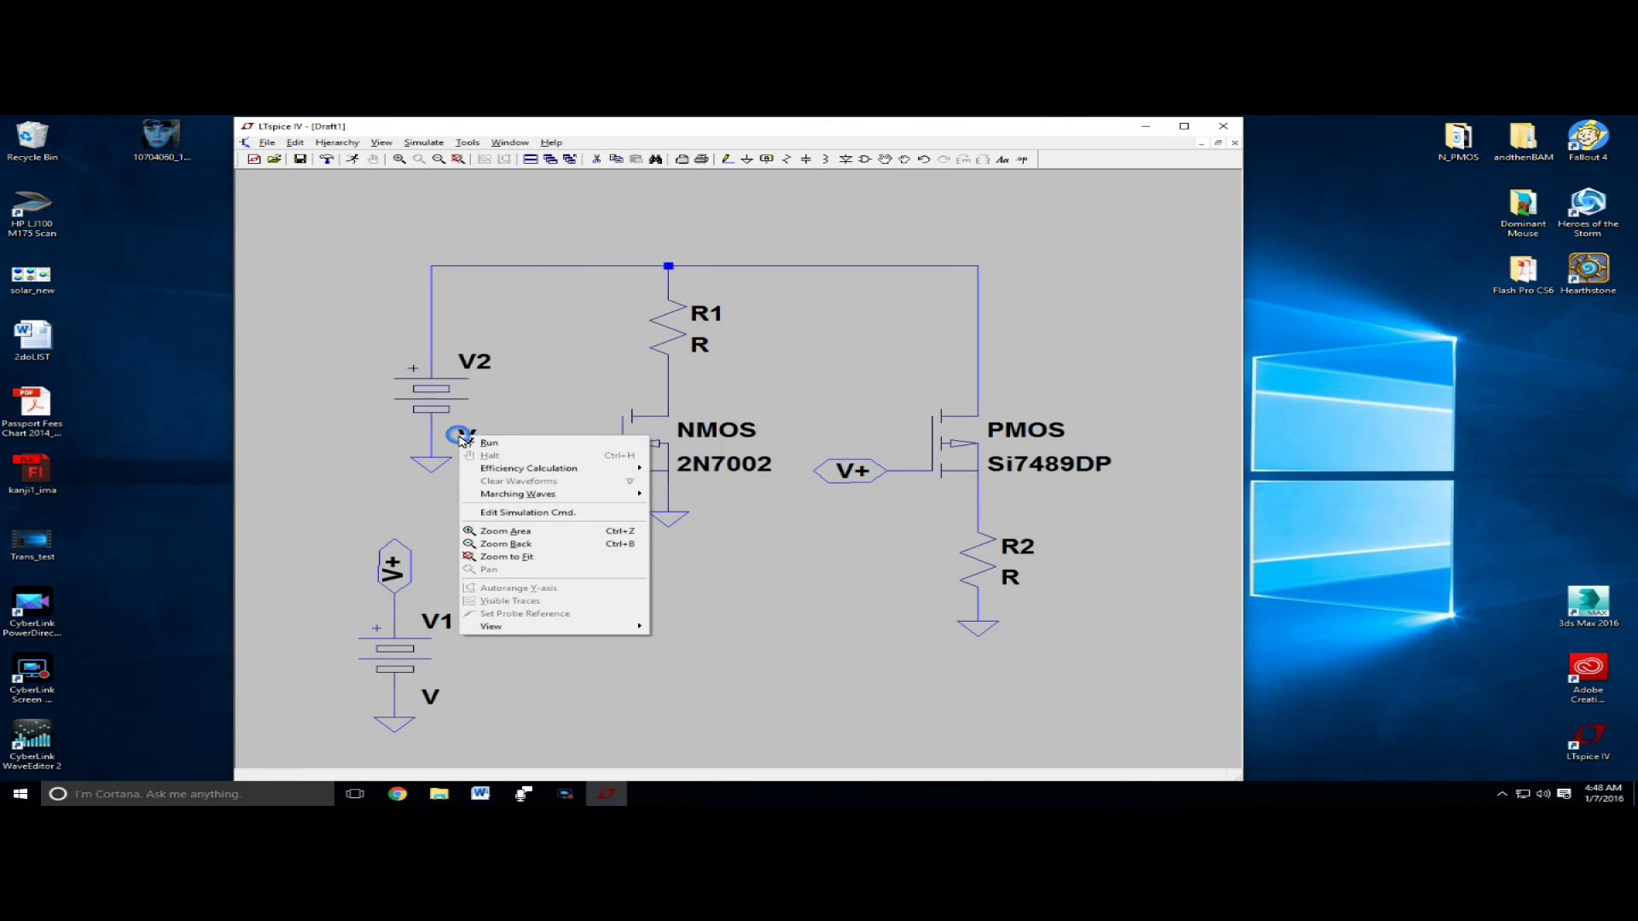
{"action": "key", "text": "Escape"}
{"action": "right_click", "coordinate": [467, 437]}
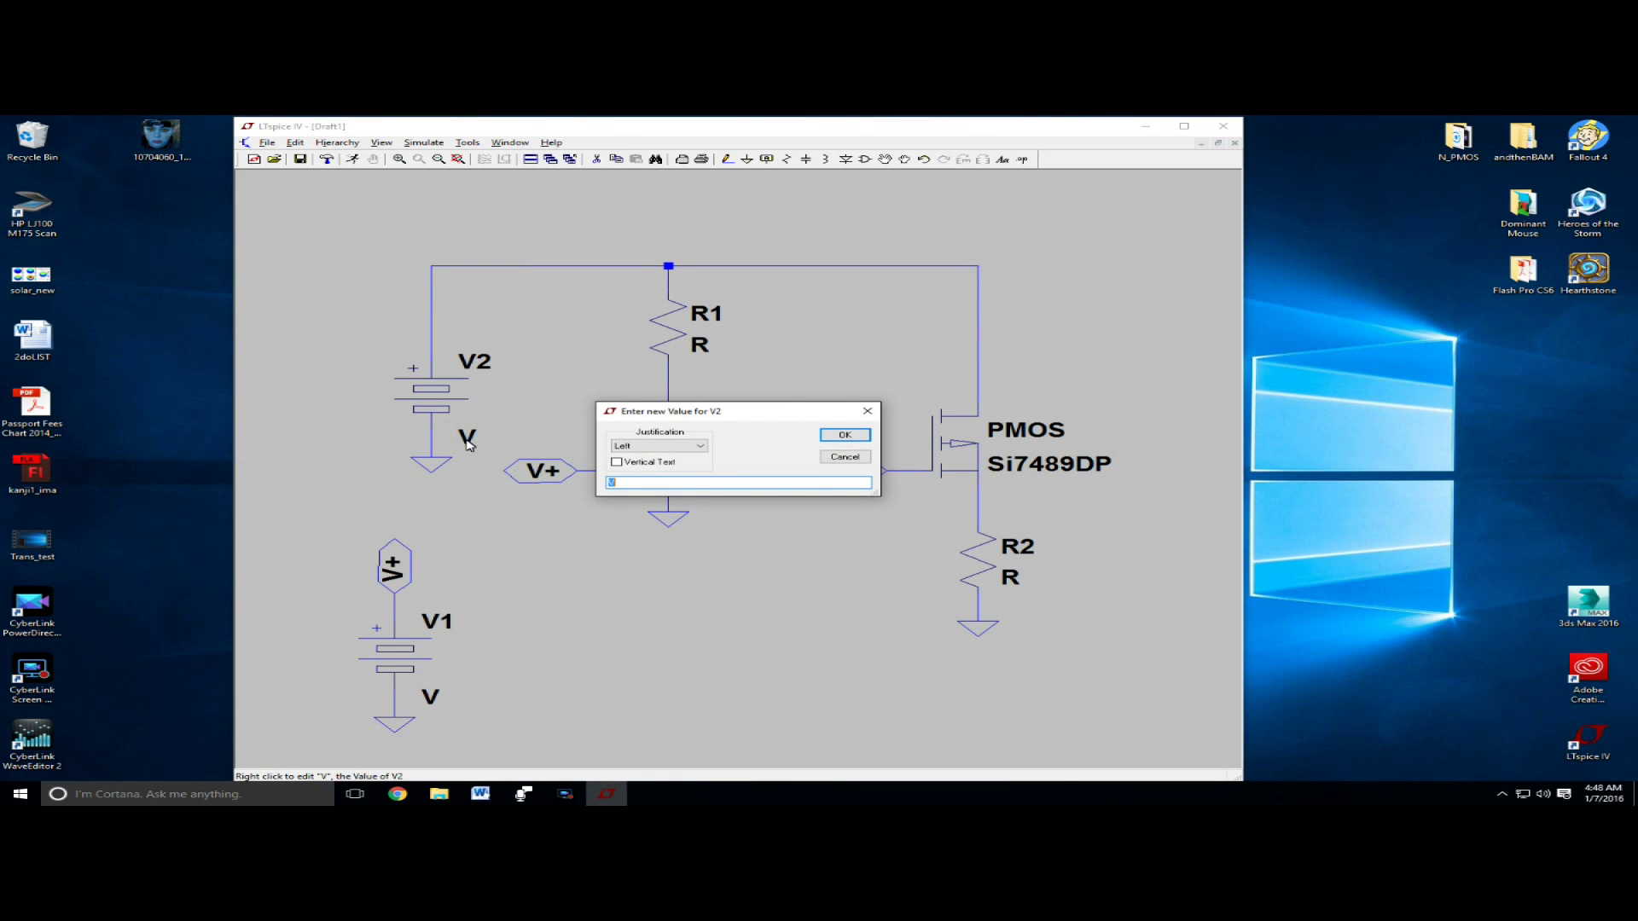
{"action": "type", "text": "12"}
{"action": "key", "text": "Return"}
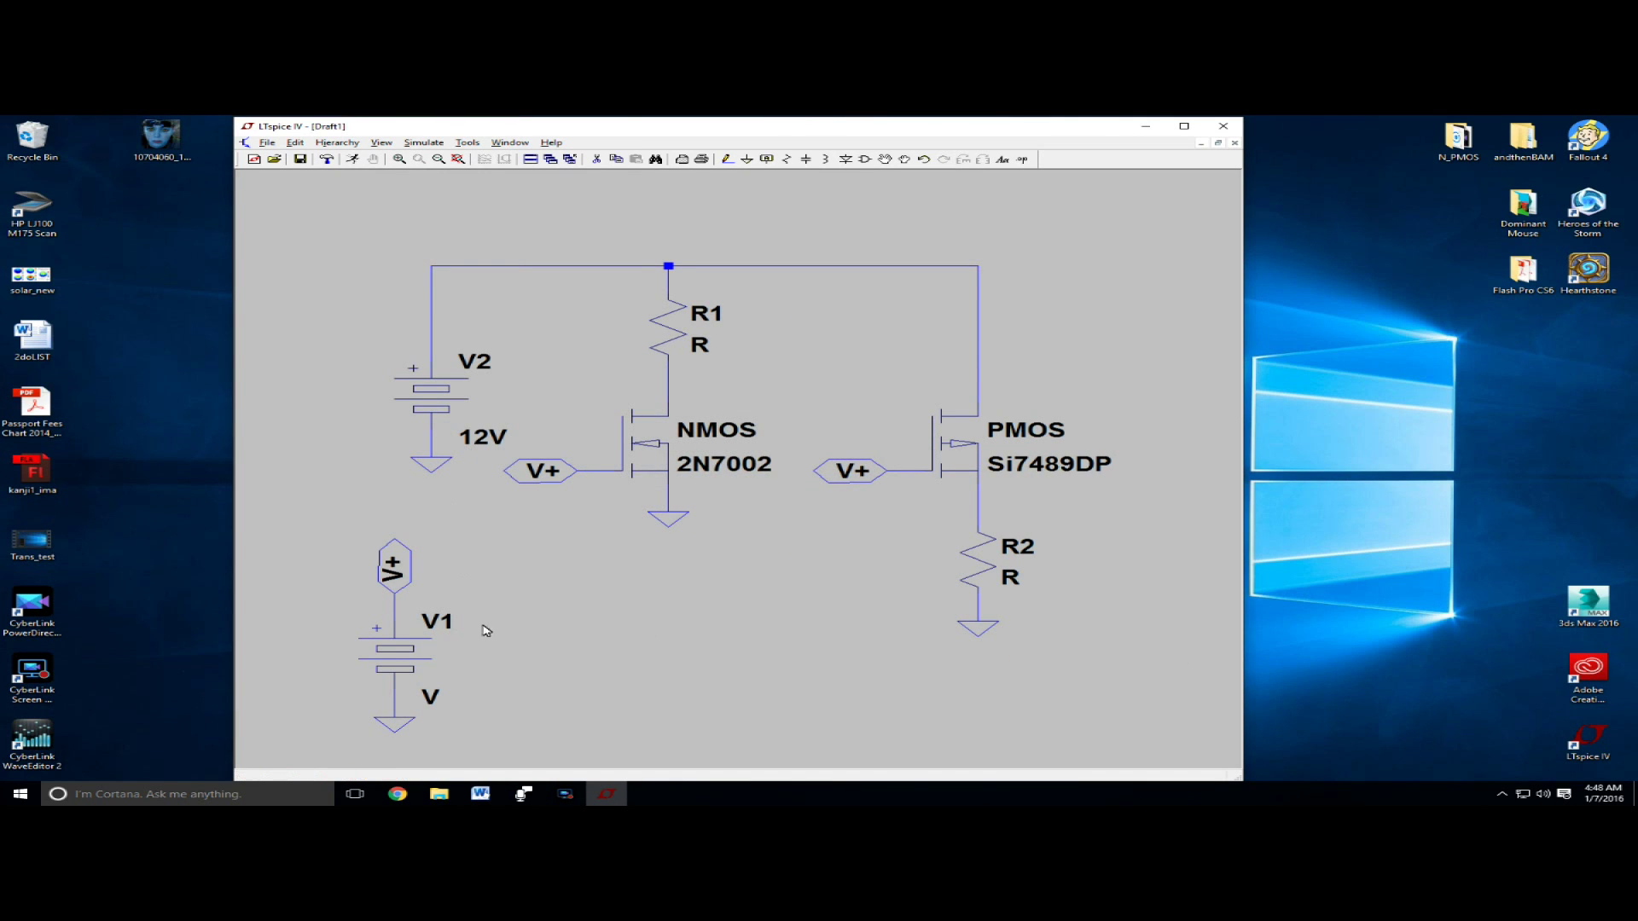
{"action": "right_click", "coordinate": [431, 695]}
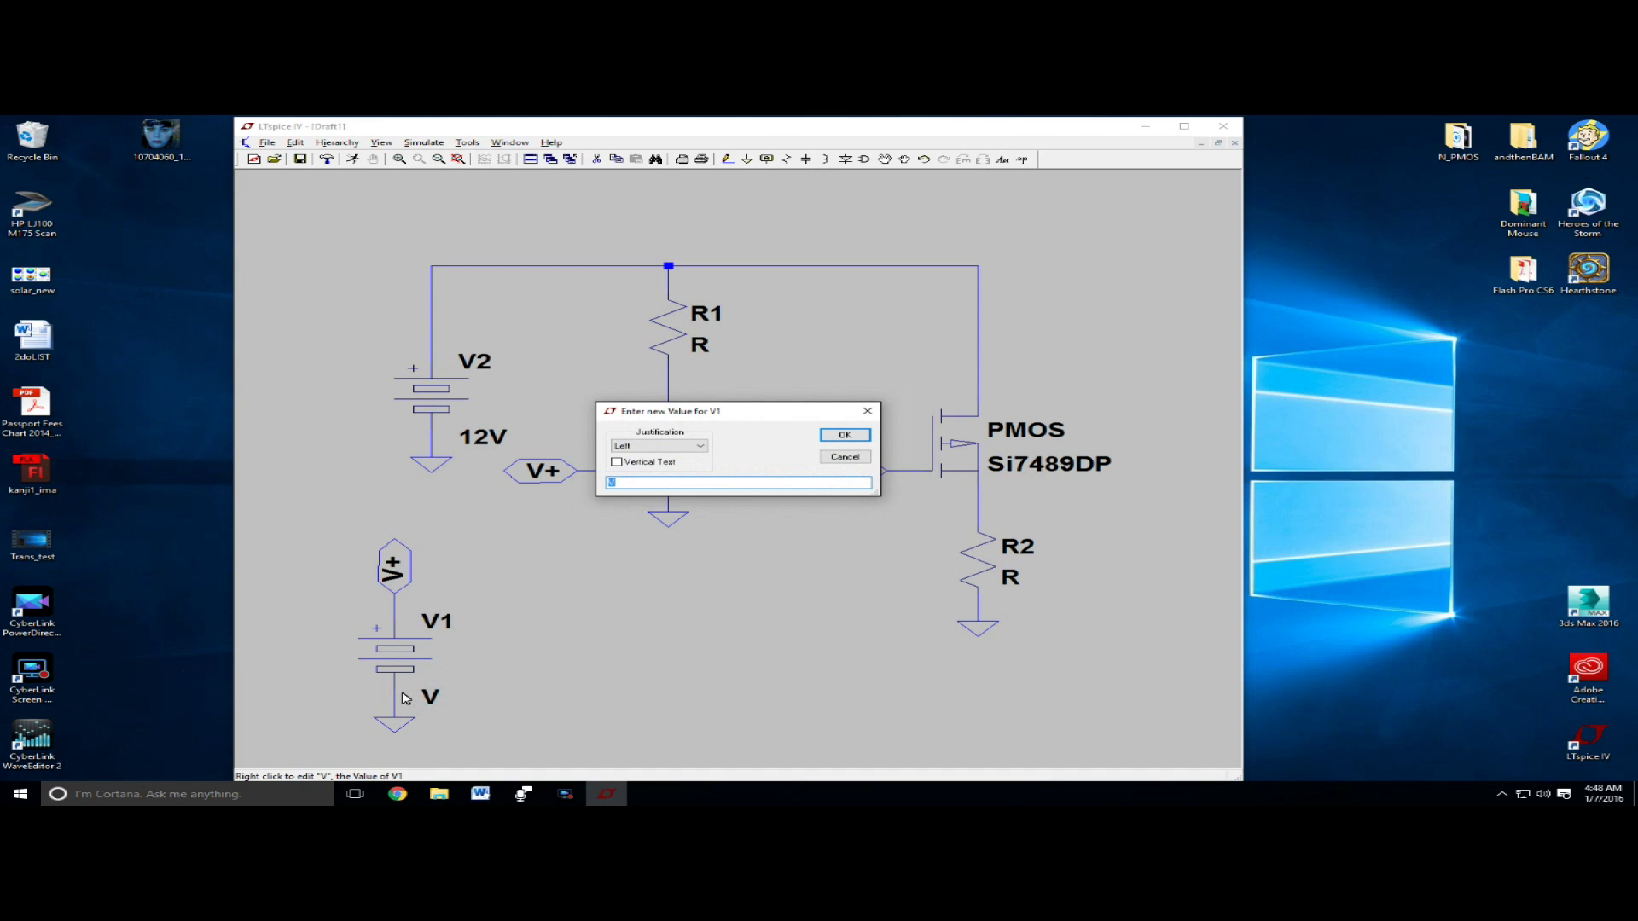
{"action": "type", "text": "0"}
{"action": "key", "text": "Return"}
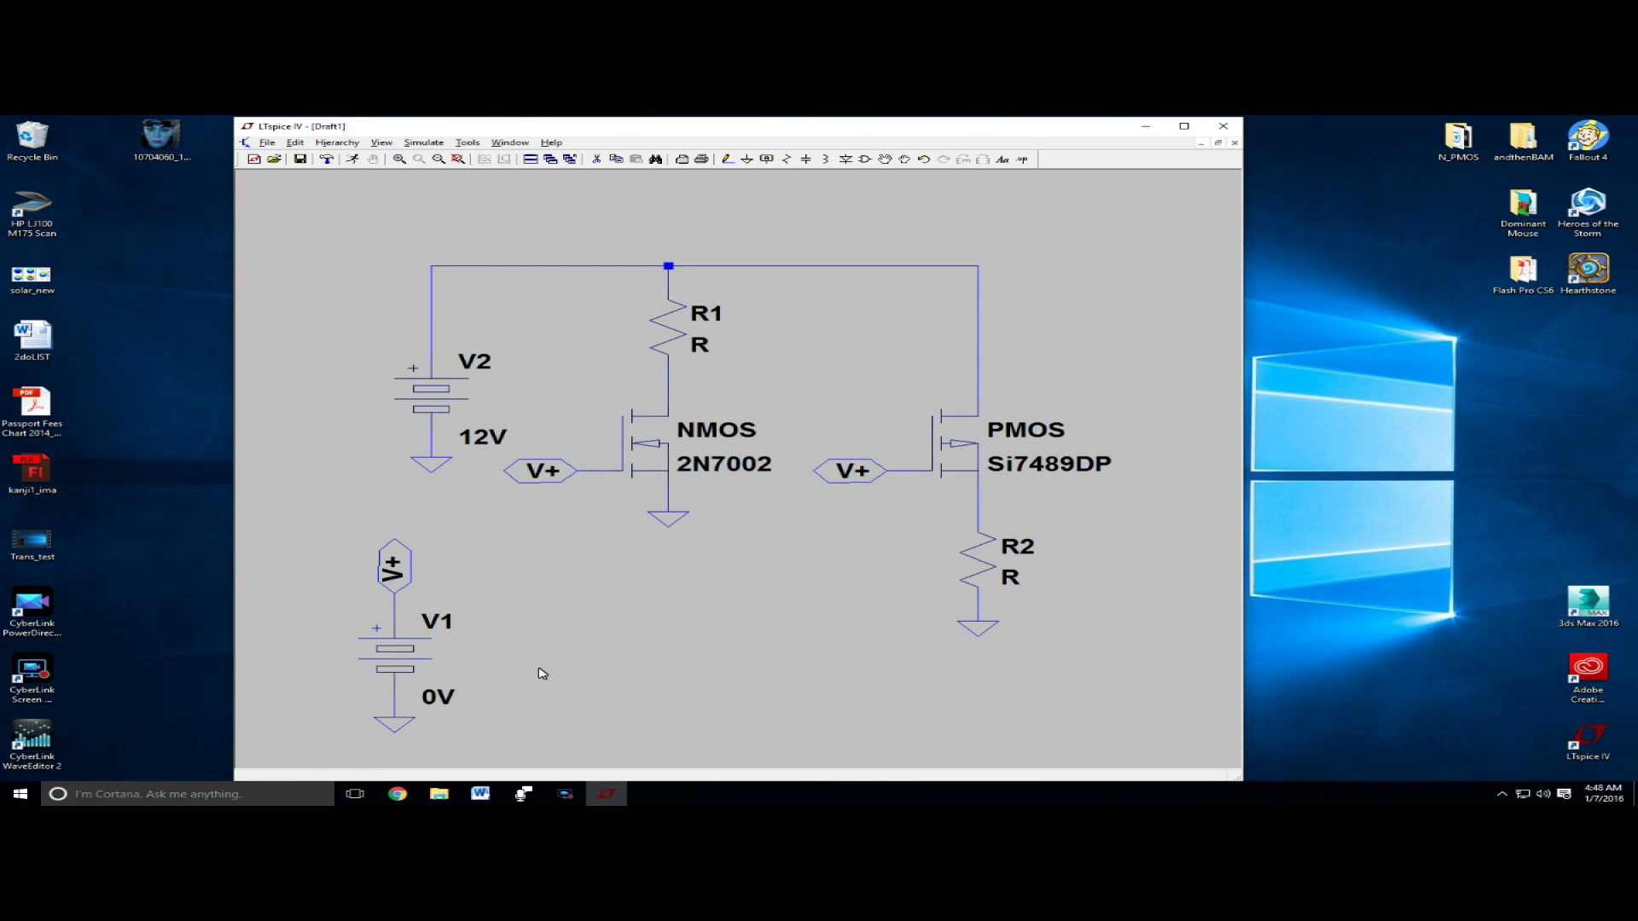
Set both resistors R1 and R2 to 1k.
{"action": "right_click", "coordinate": [705, 347]}
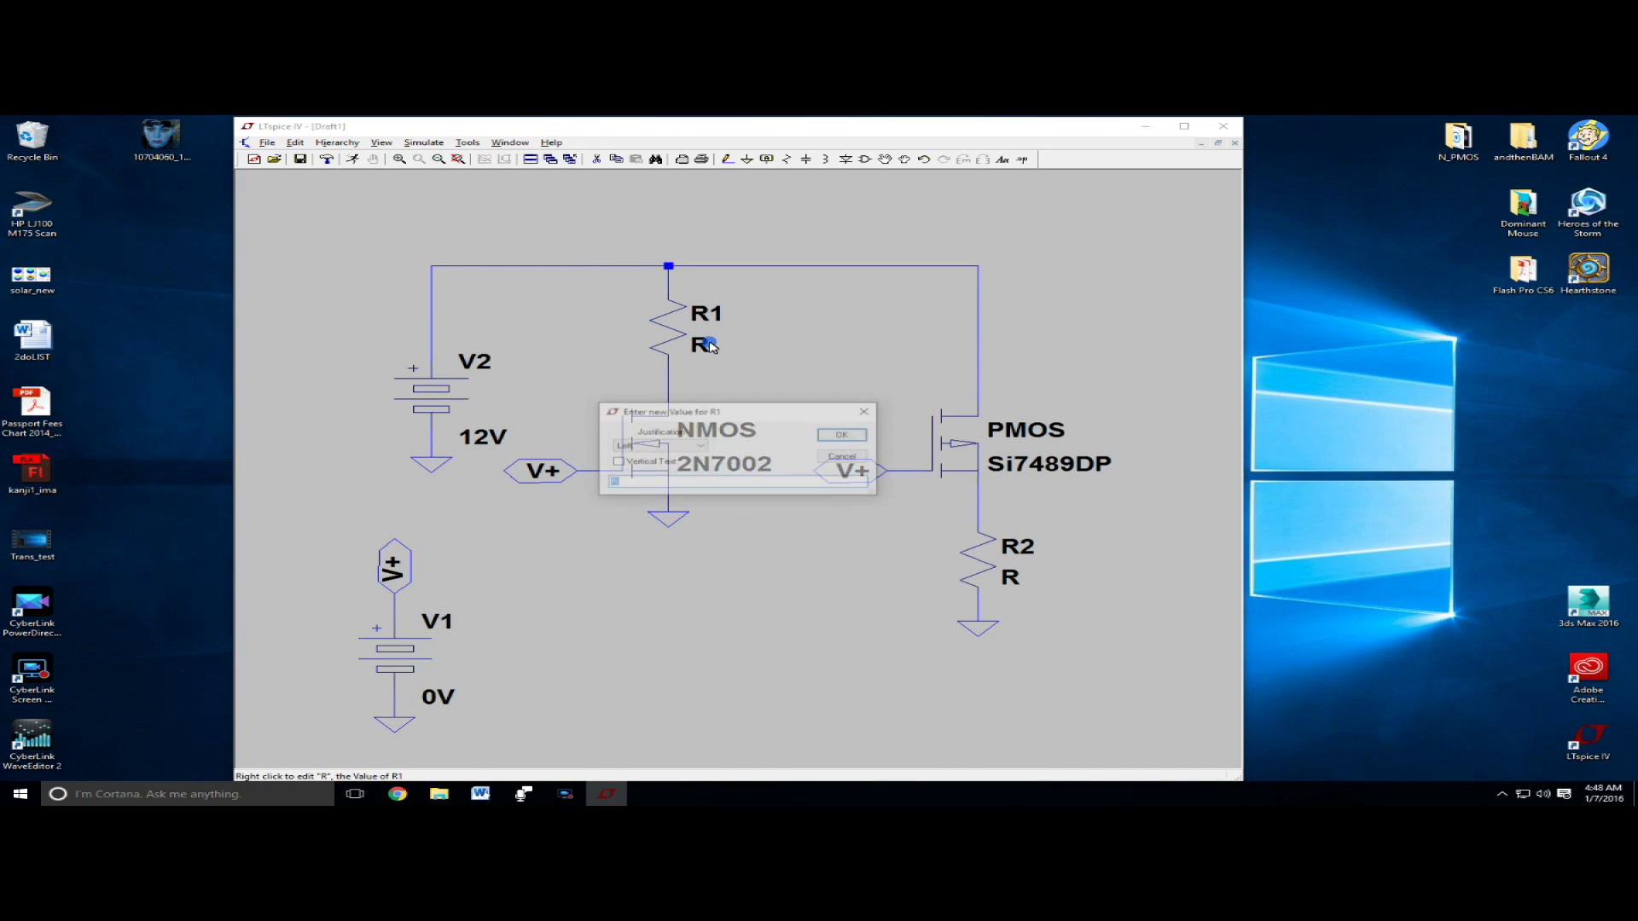
{"action": "type", "text": "1k"}
{"action": "key", "text": "Return"}
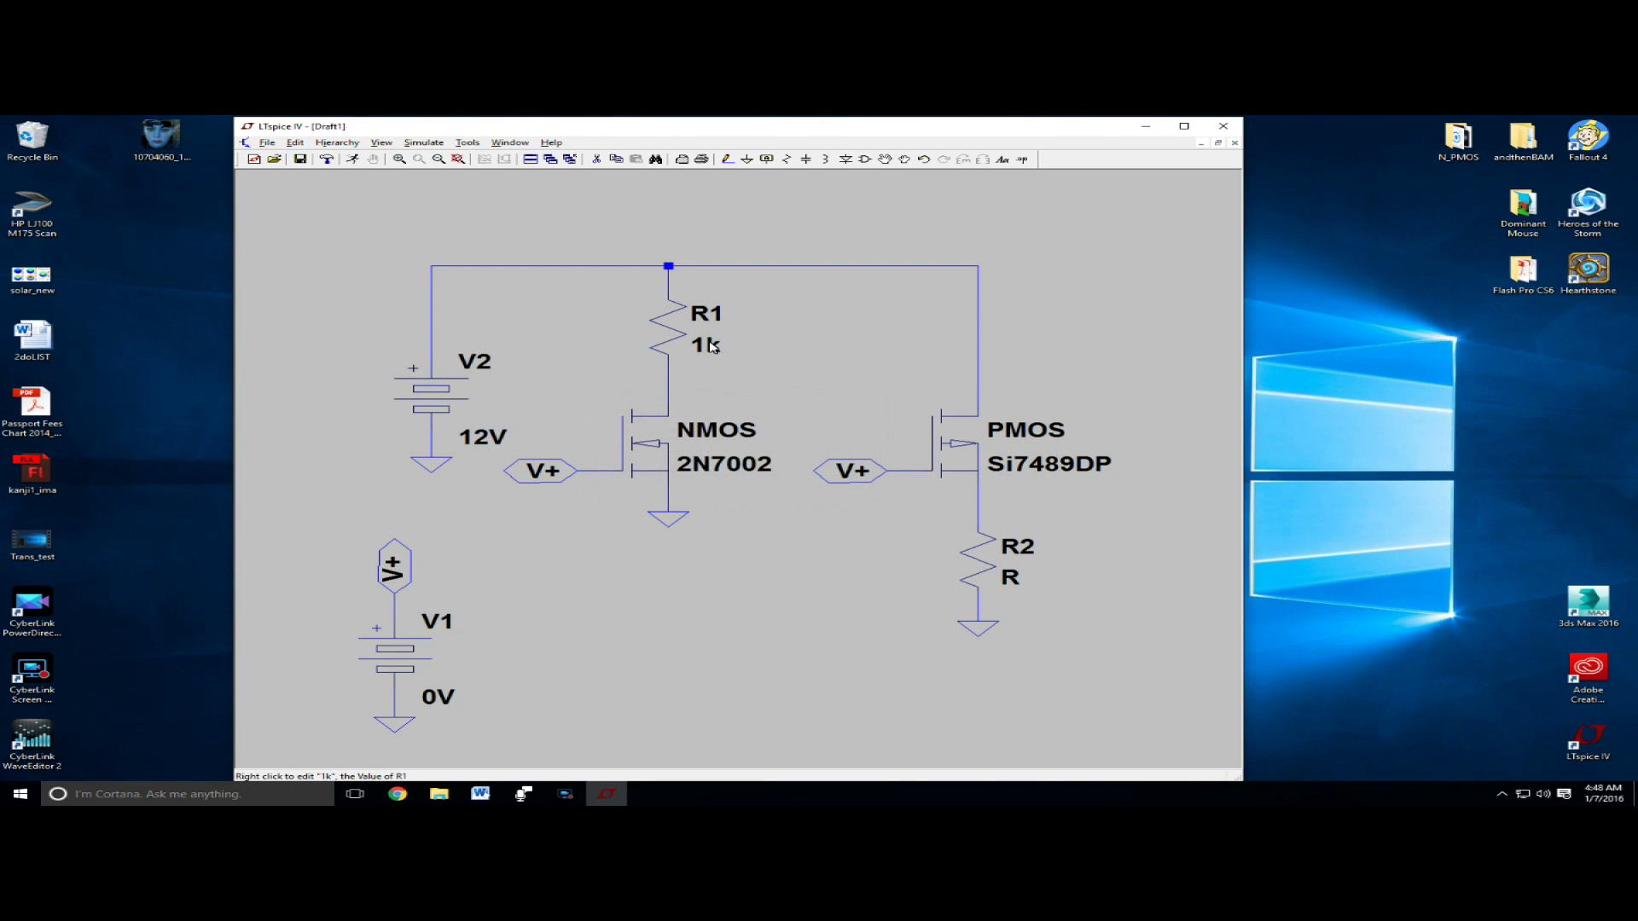
{"action": "right_click", "coordinate": [1010, 580]}
{"action": "type", "text": "1k"}
{"action": "key", "text": "Return"}
Add a .tran 1 transient directive with a 1-second stop time.
{"action": "left_click", "coordinate": [355, 163]}
{"action": "left_click", "coordinate": [794, 395]}
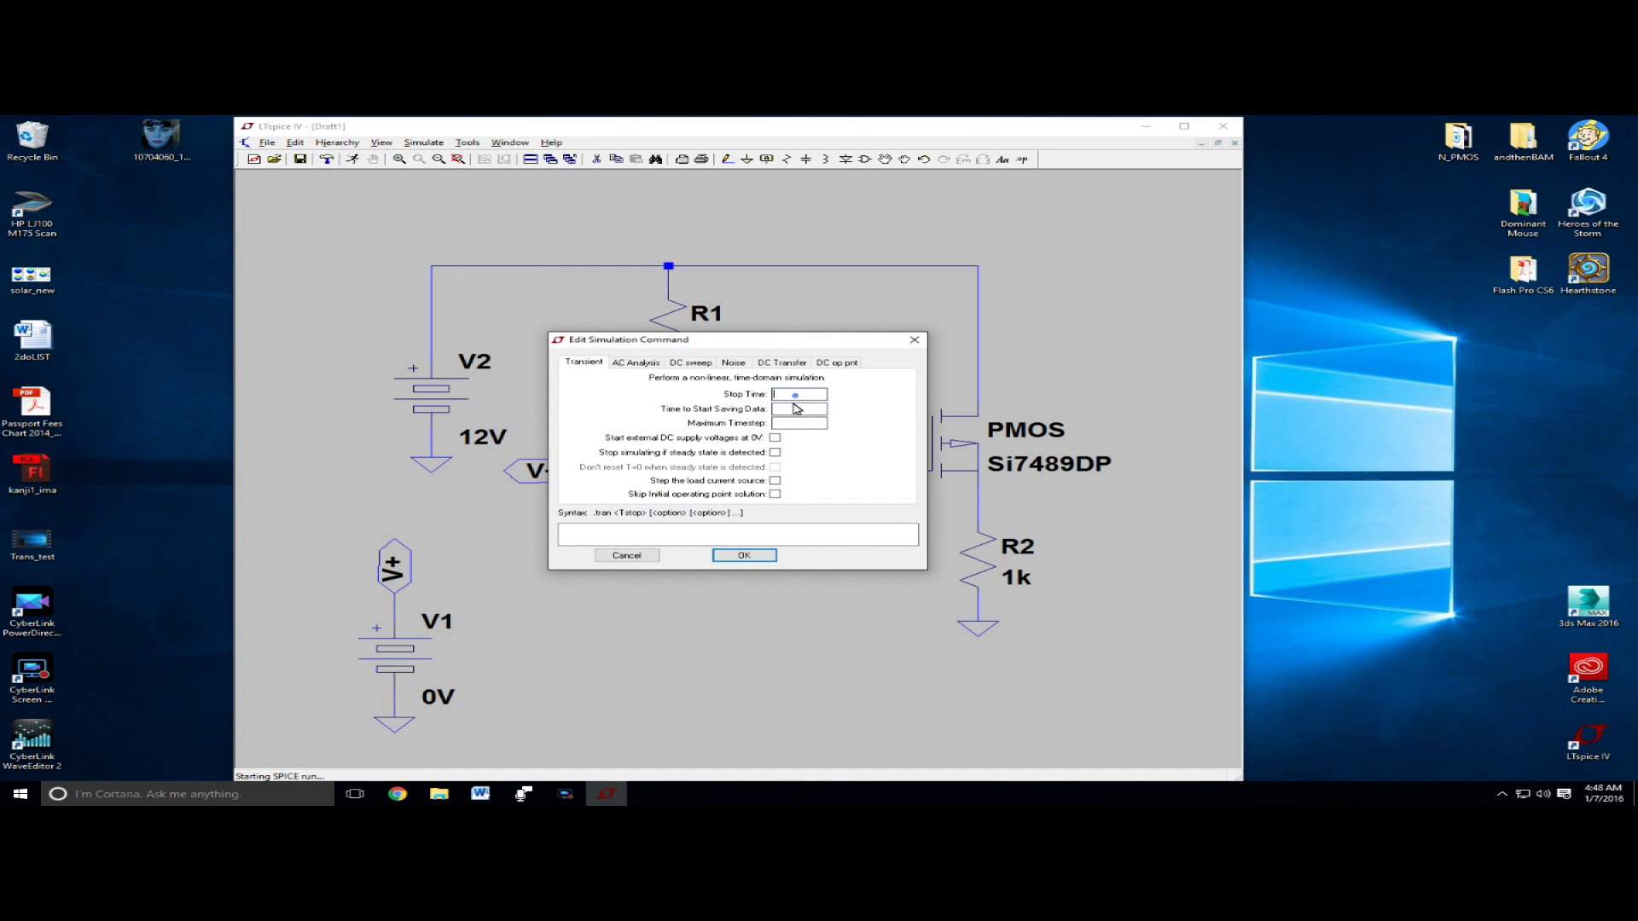
{"action": "type", "text": "1"}
{"action": "left_click", "coordinate": [755, 553]}
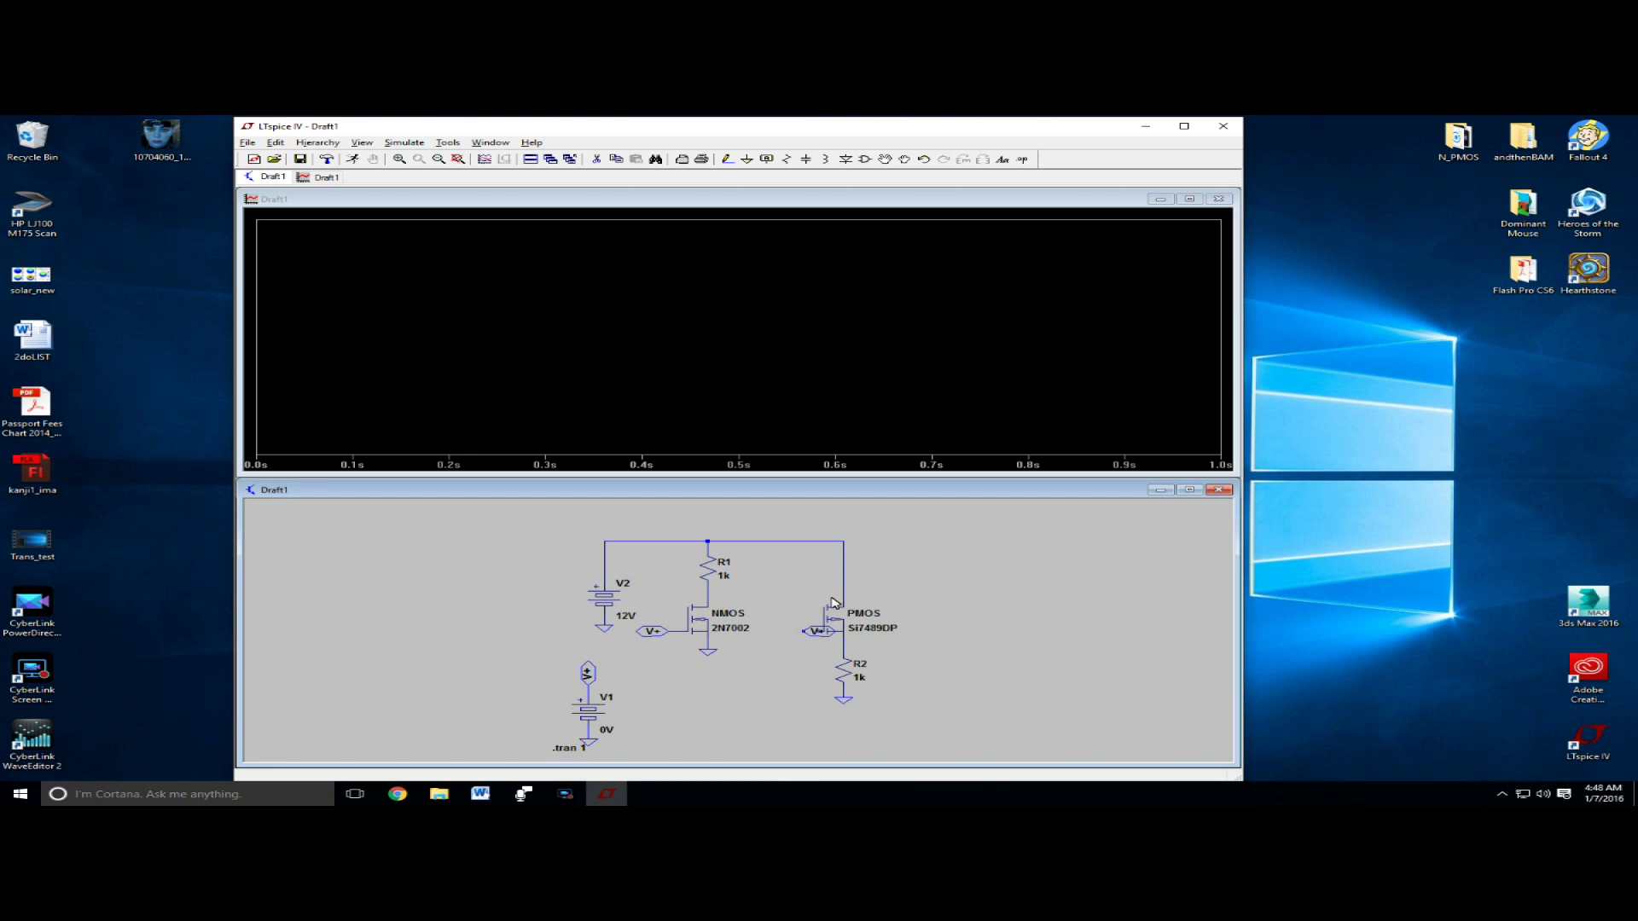
Delete the PMOS wires and move the rotated, mirrored PMOS above R2.
{"action": "left_click", "coordinate": [845, 596]}
{"action": "left_click", "coordinate": [843, 651]}
{"action": "left_click", "coordinate": [954, 622]}
{"action": "left_click", "coordinate": [891, 164]}
{"action": "left_click", "coordinate": [846, 615]}
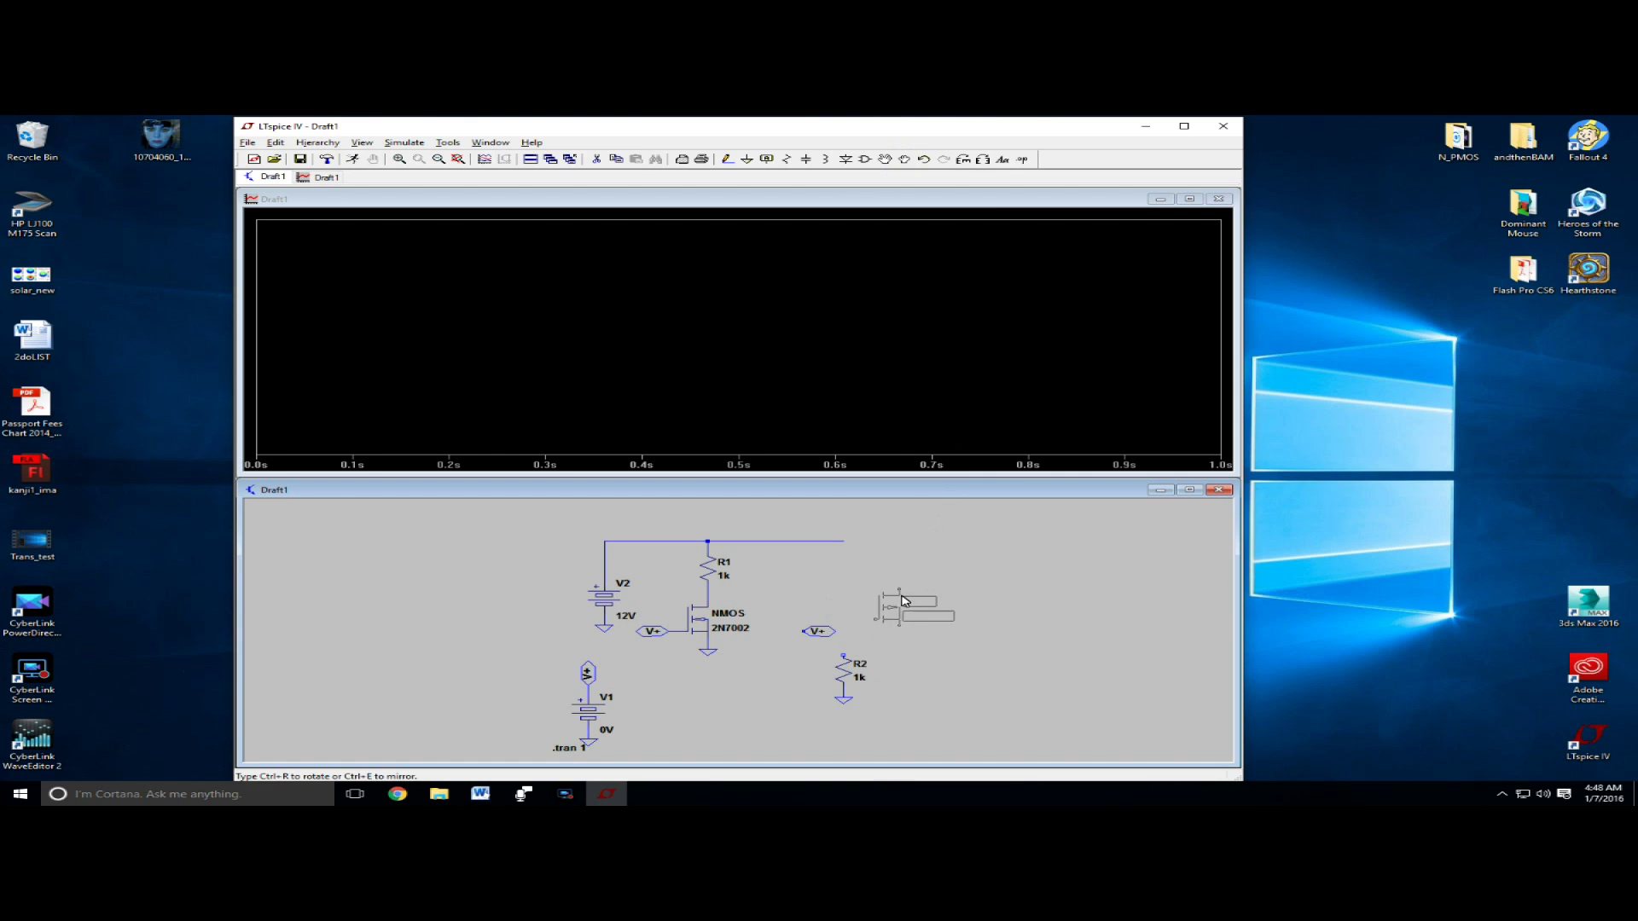
{"action": "left_click", "coordinate": [964, 160]}
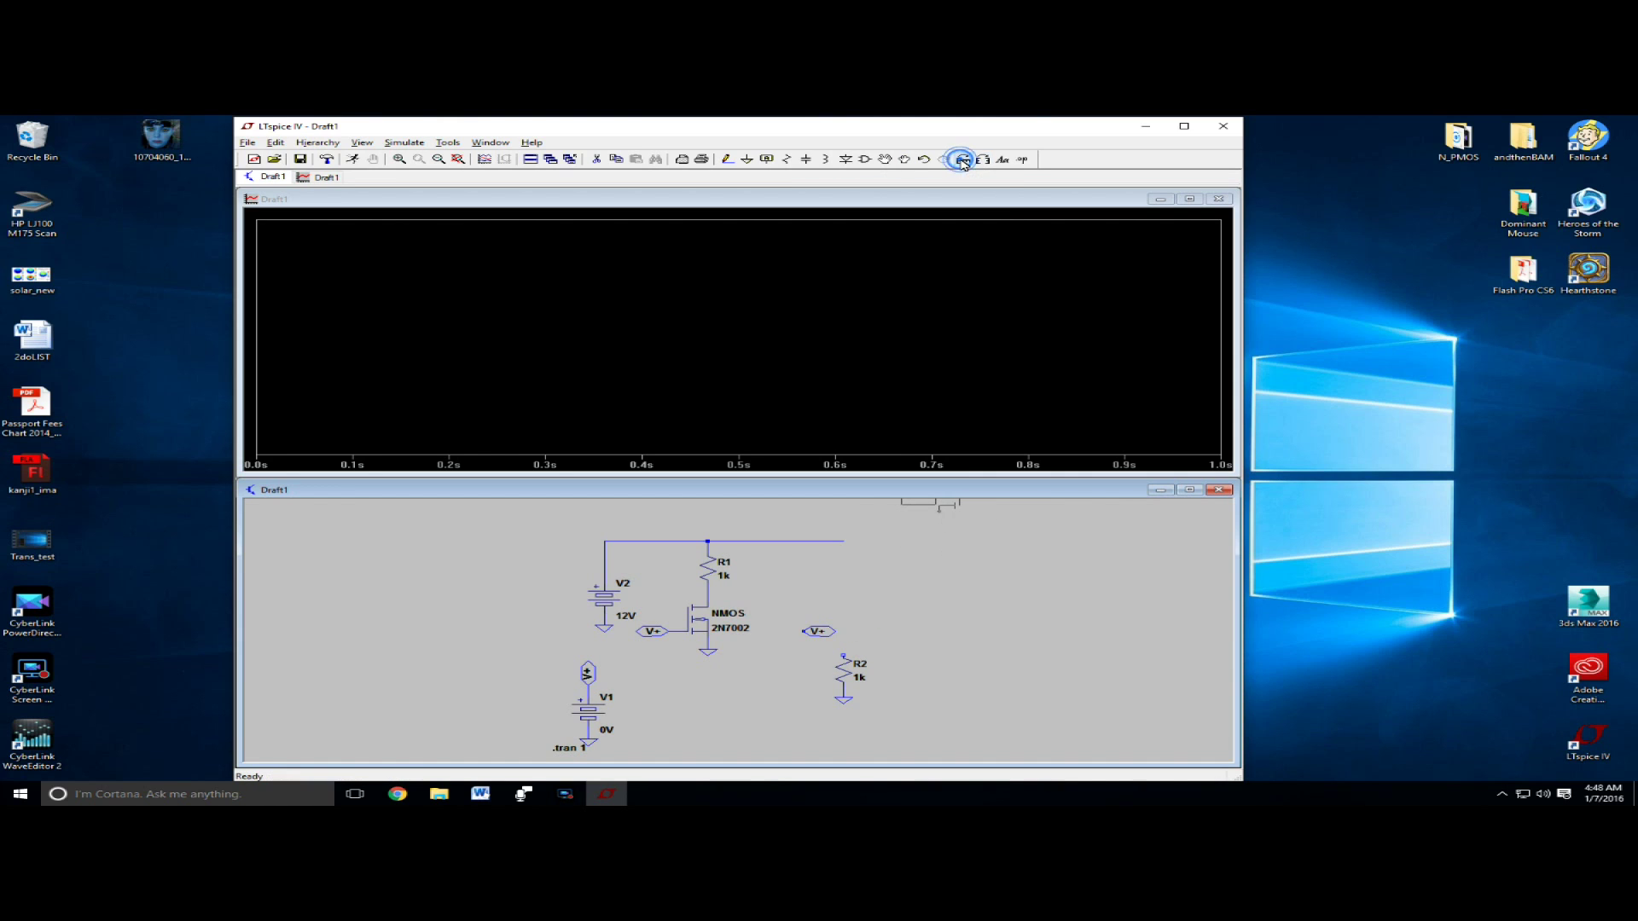
{"action": "left_click", "coordinate": [984, 160]}
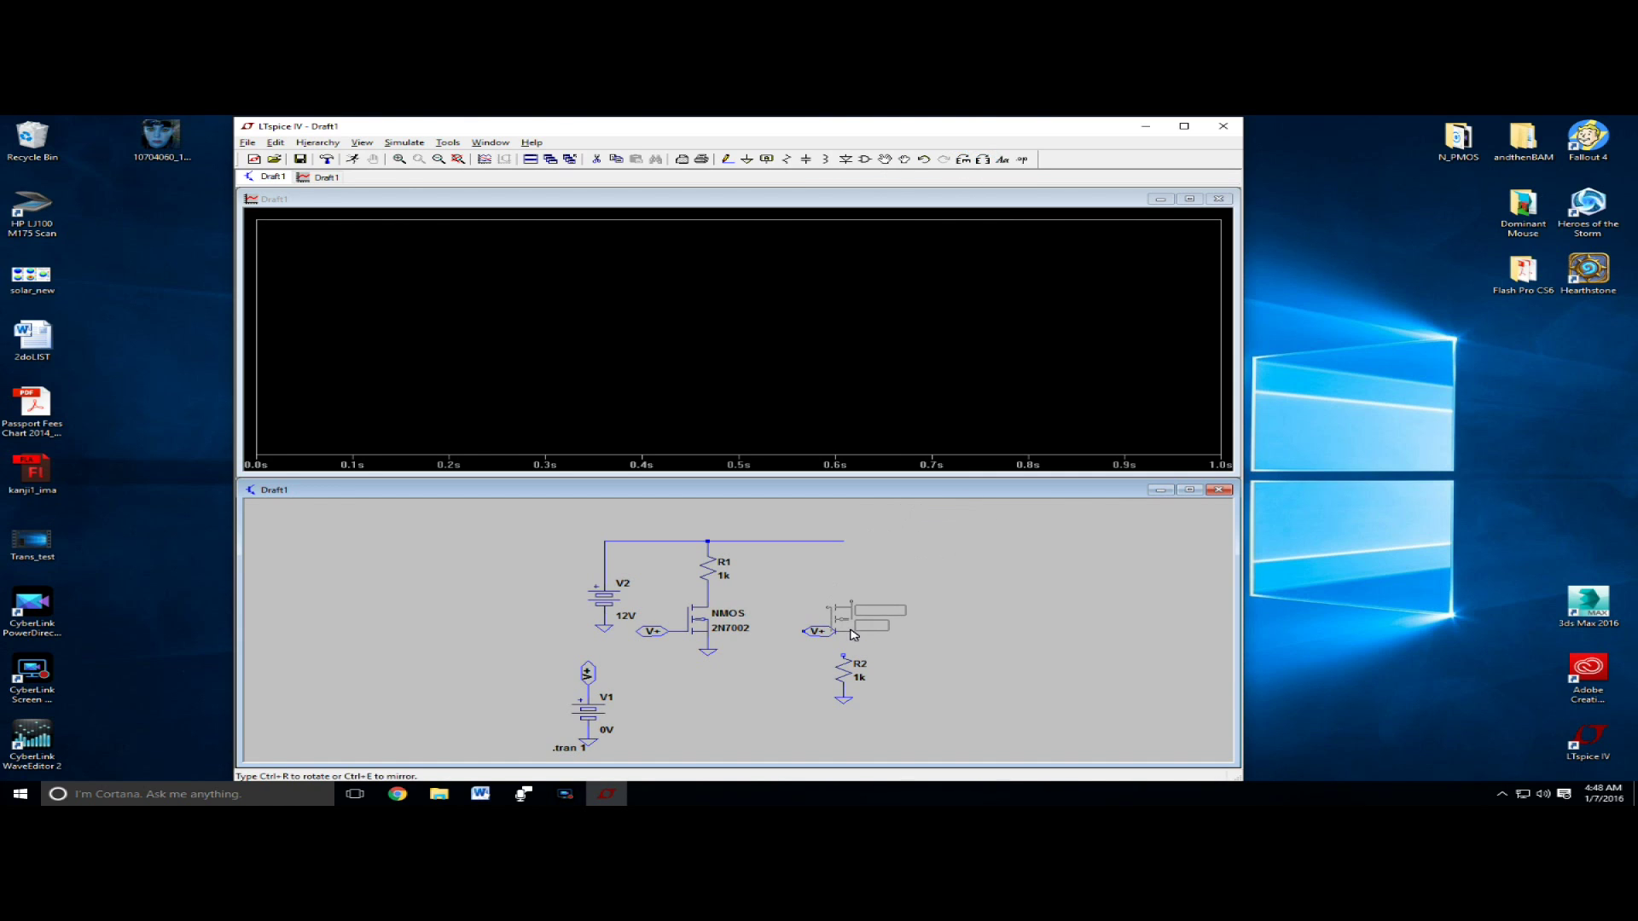
{"action": "left_click", "coordinate": [844, 644]}
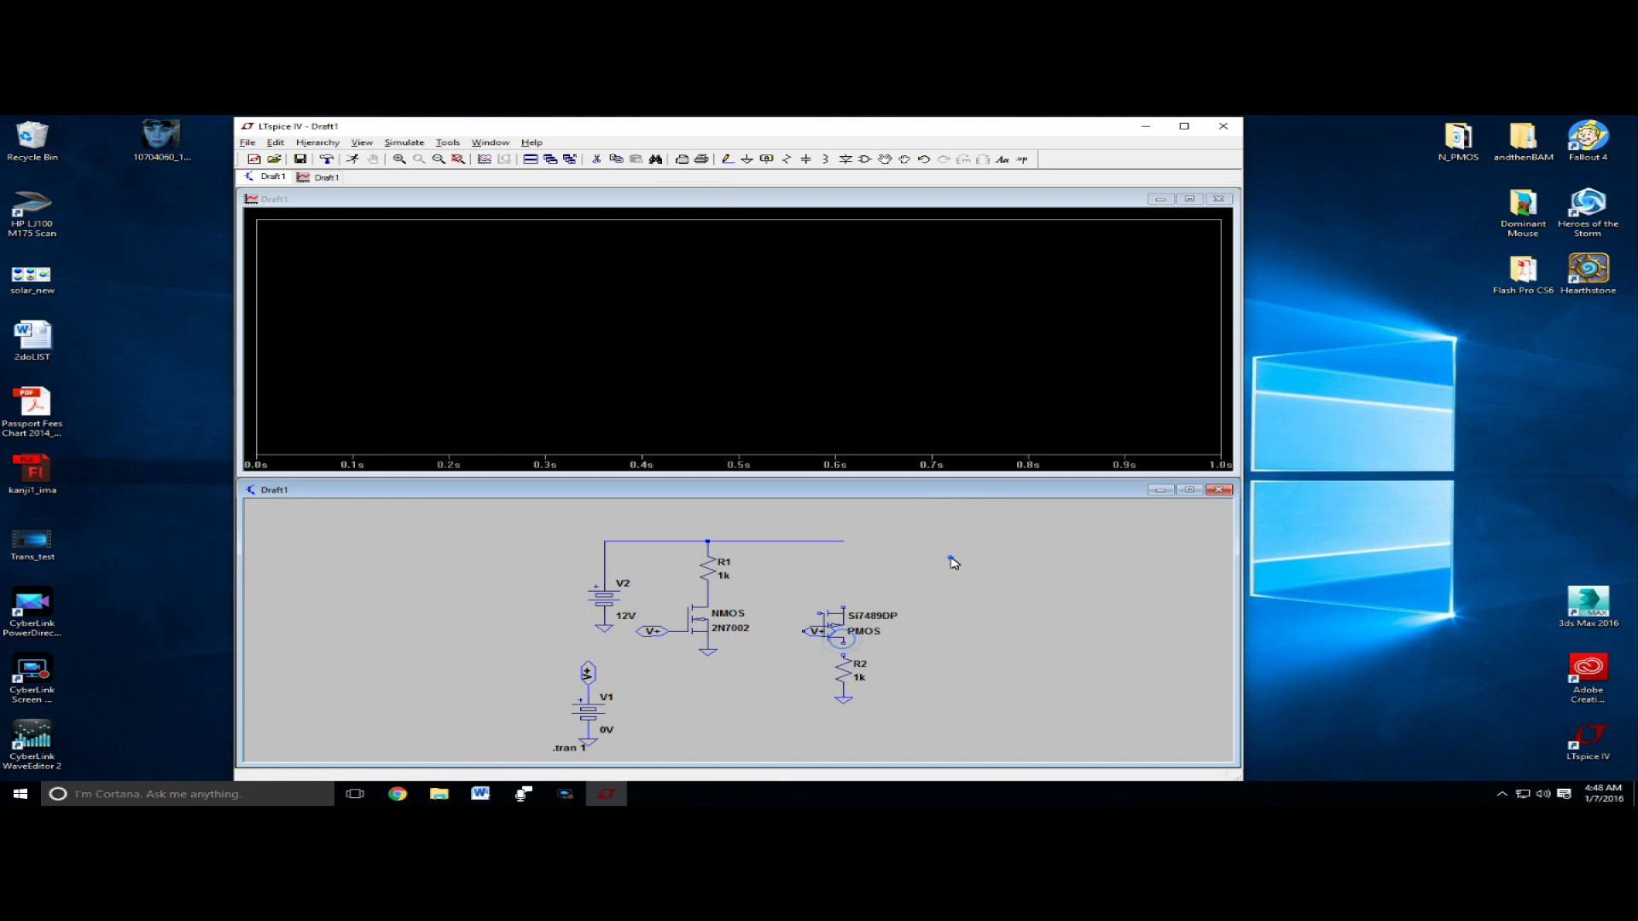
Rewire the PMOS drain to R2, its gate wire, and its top pin to the rail.
{"action": "key", "text": "F3"}
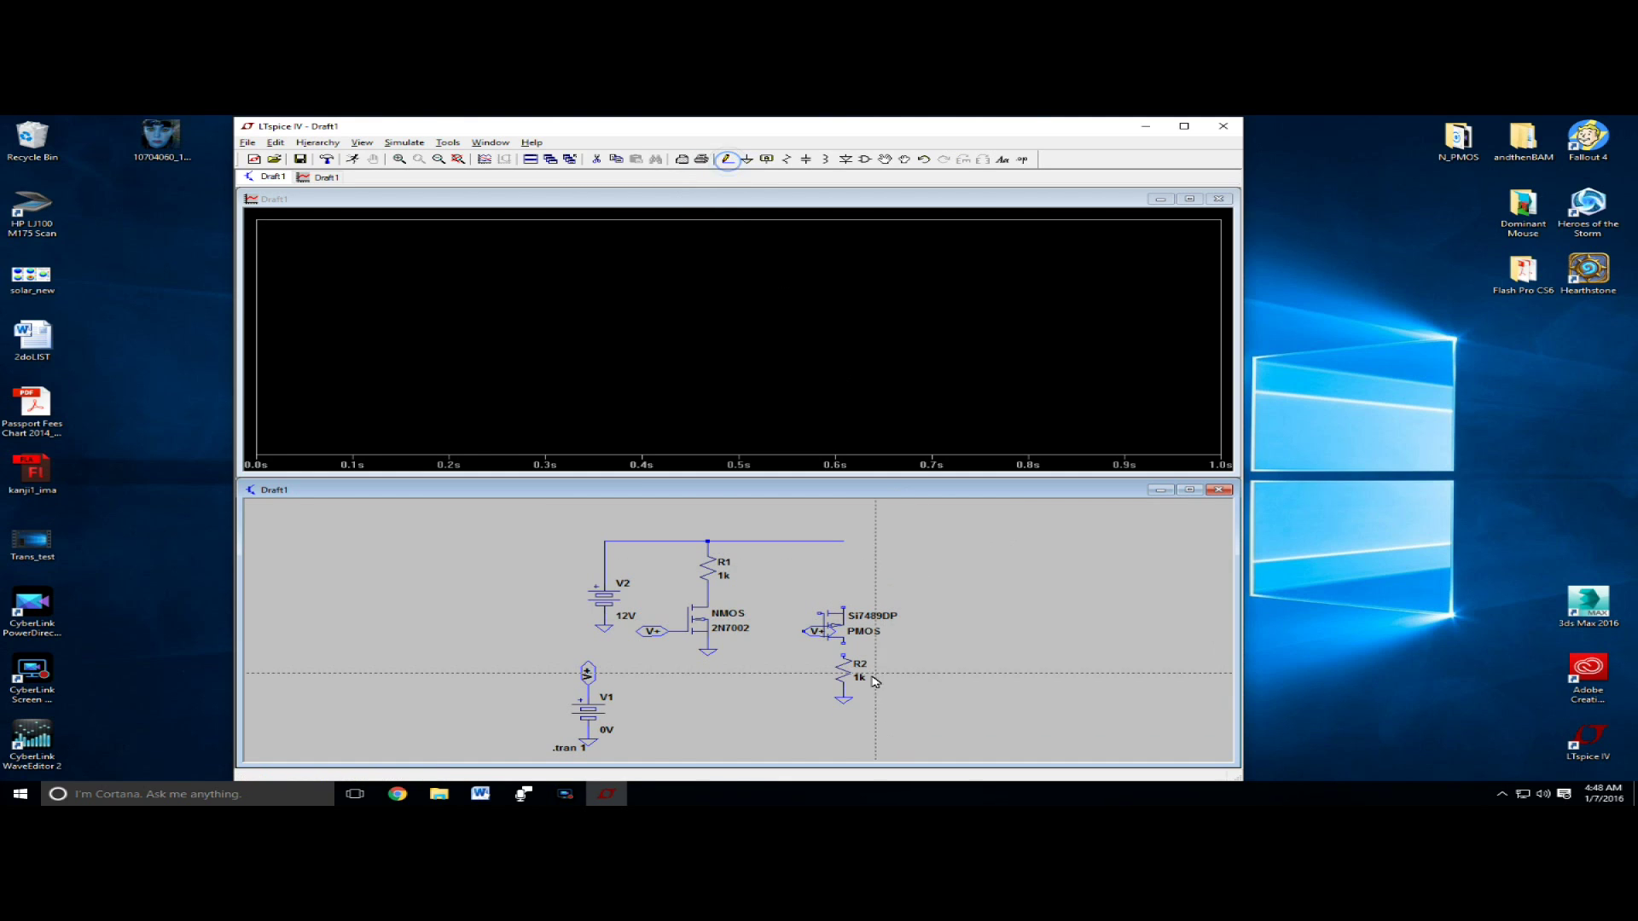
{"action": "left_click", "coordinate": [843, 654]}
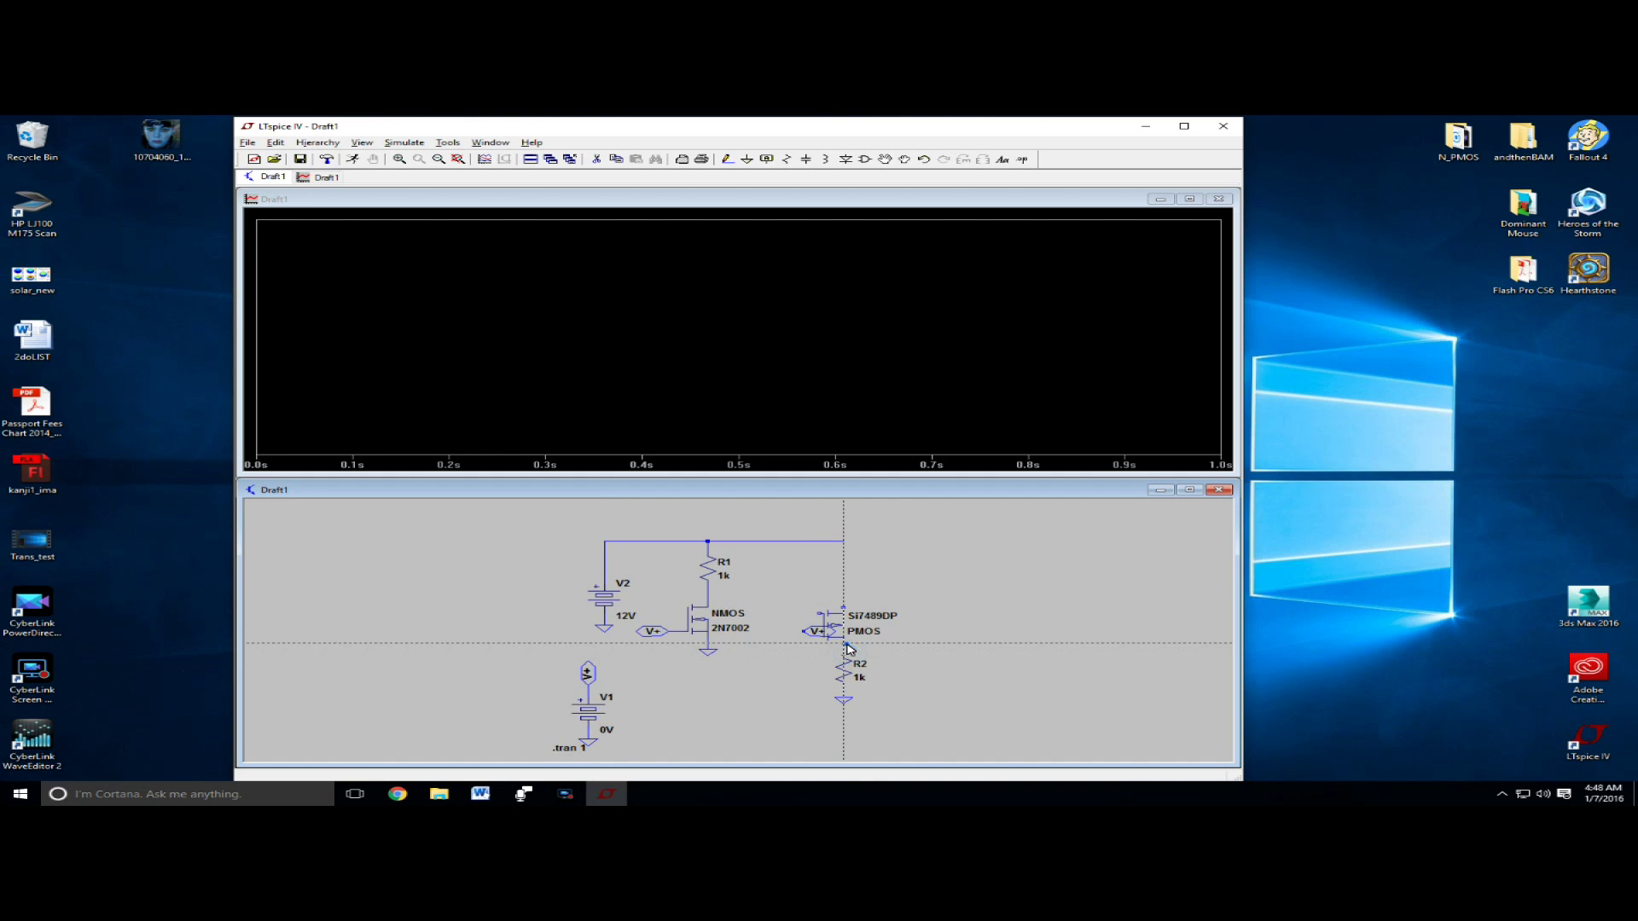
{"action": "left_click", "coordinate": [801, 631]}
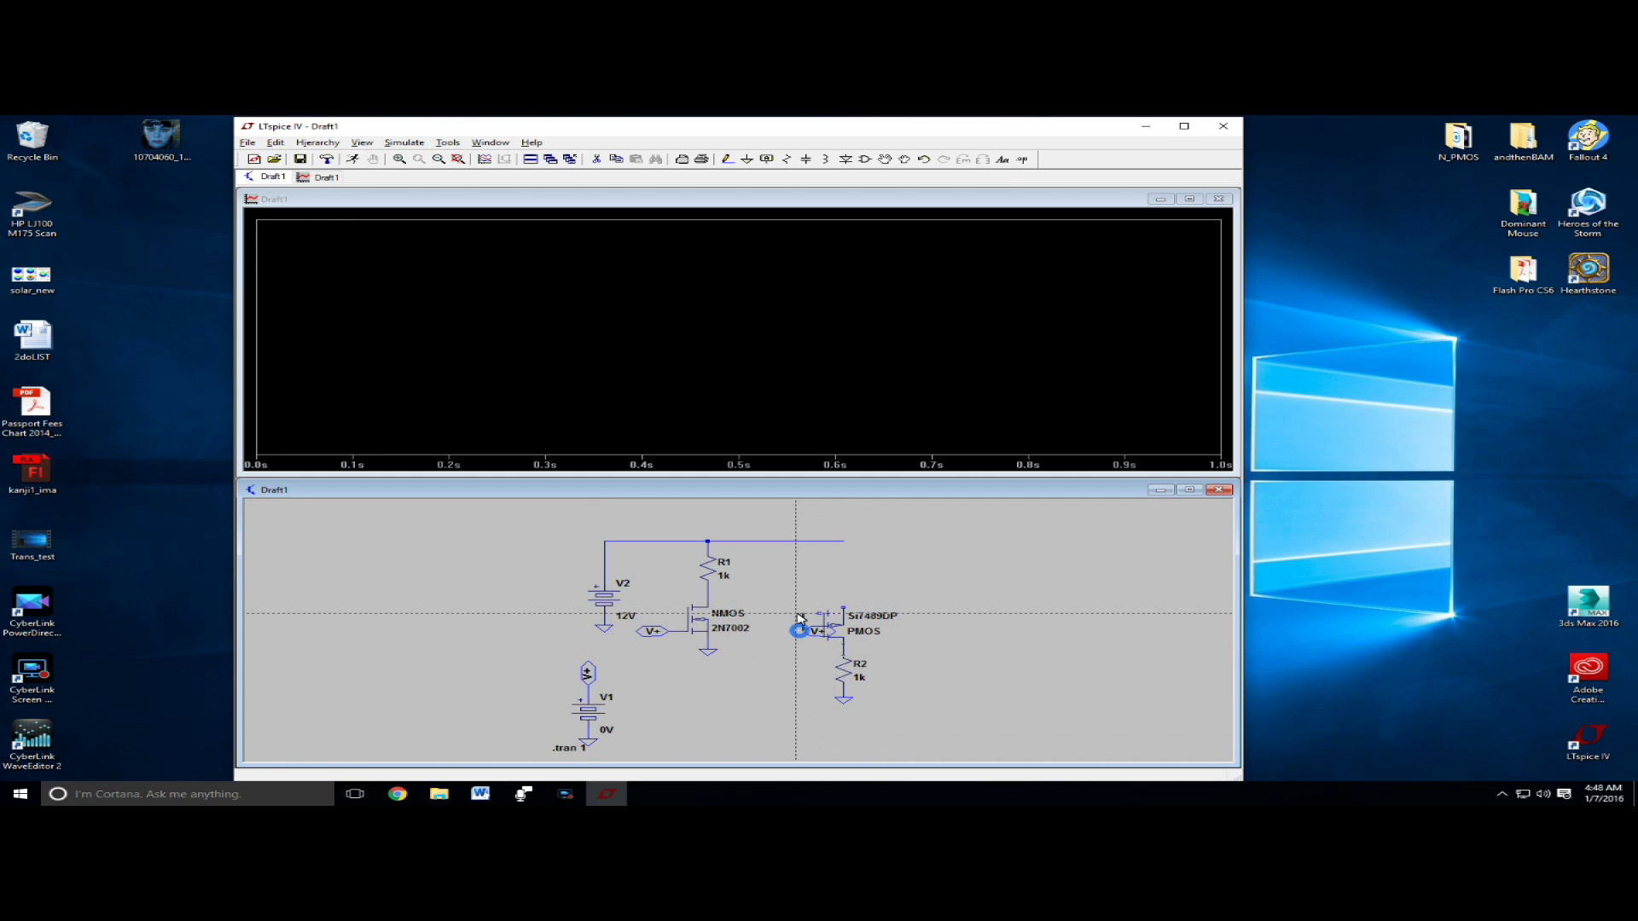
{"action": "left_click", "coordinate": [820, 616]}
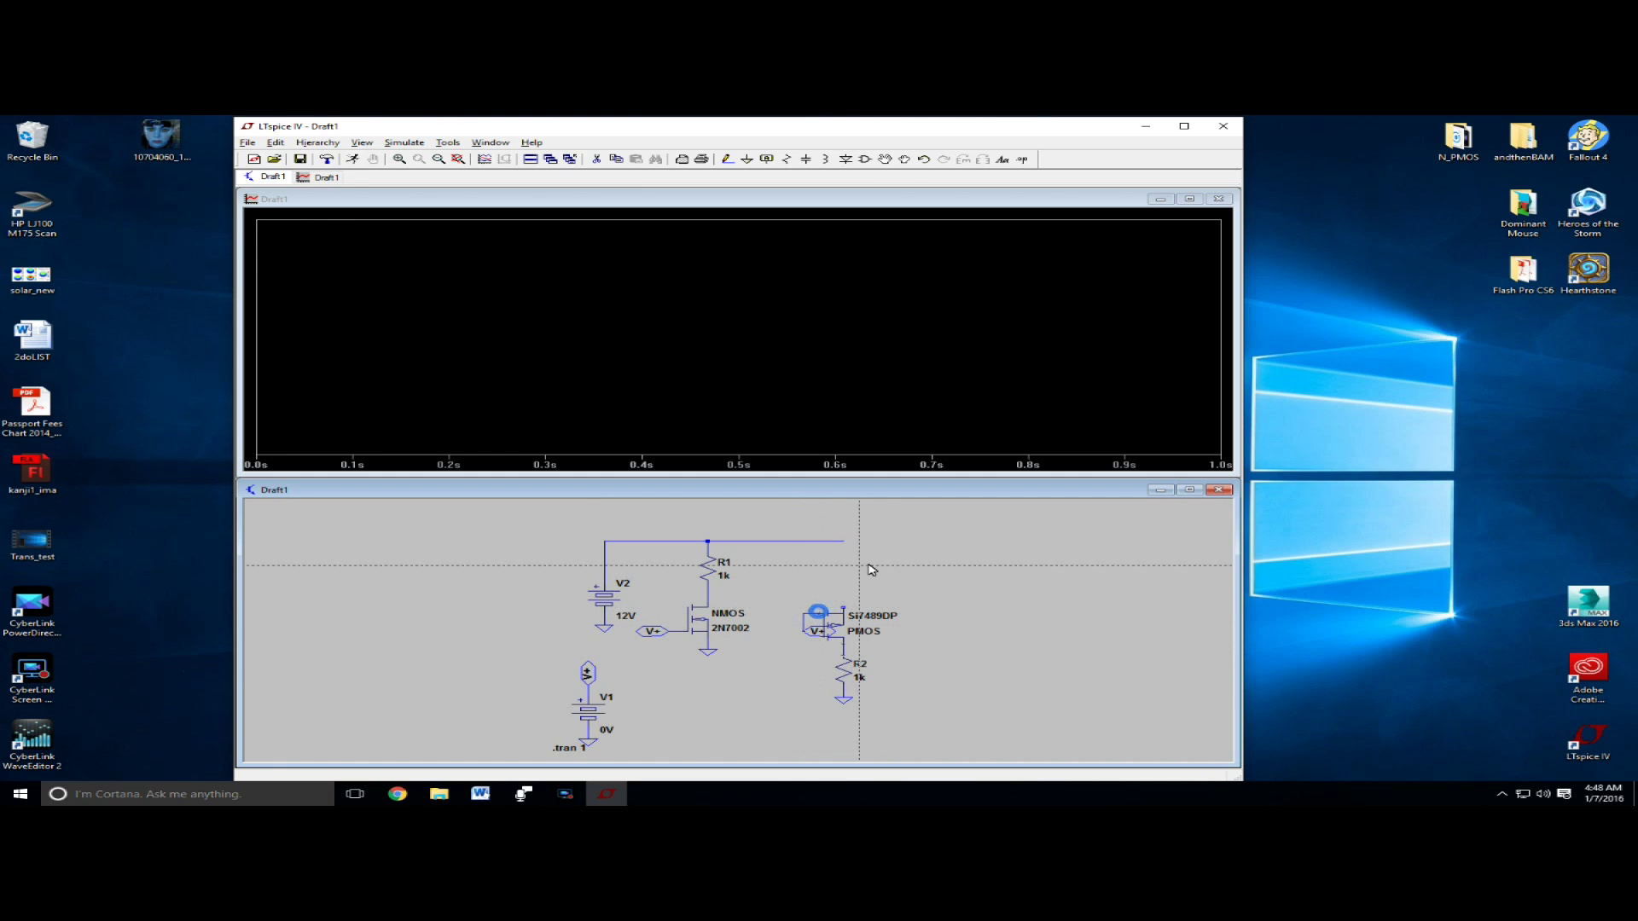
{"action": "left_click", "coordinate": [844, 610]}
{"action": "left_click", "coordinate": [843, 542]}
Probe the voltage across R1 and the R2/PMOS load node voltage.
{"action": "right_click", "coordinate": [931, 574]}
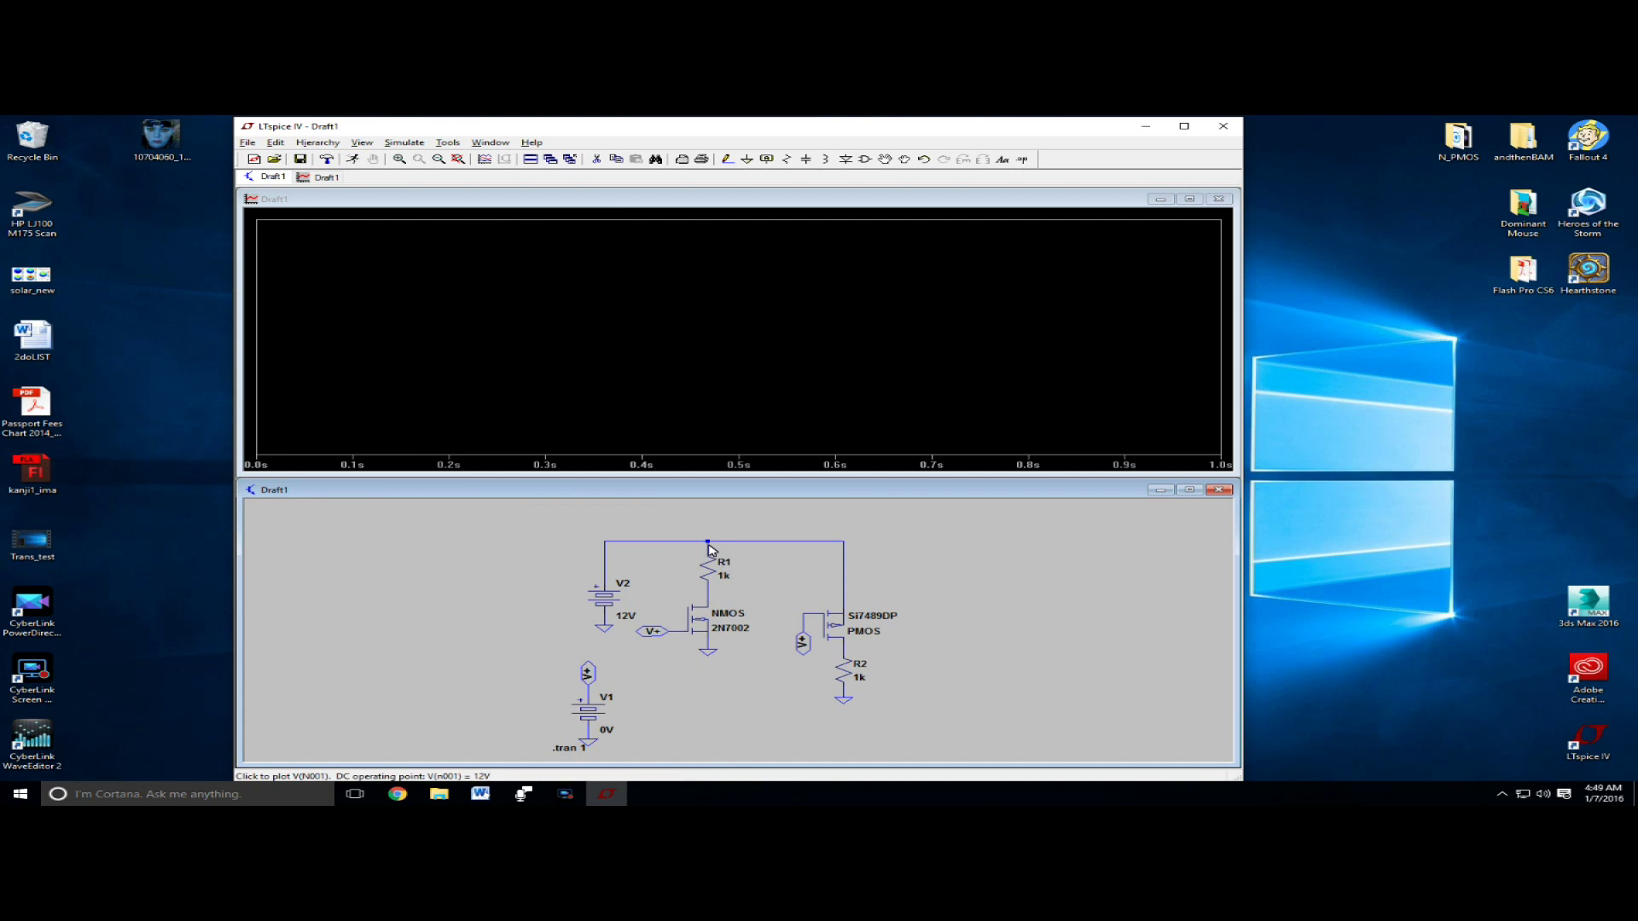
{"action": "left_click_drag", "start_coordinate": [711, 550], "coordinate": [713, 598]}
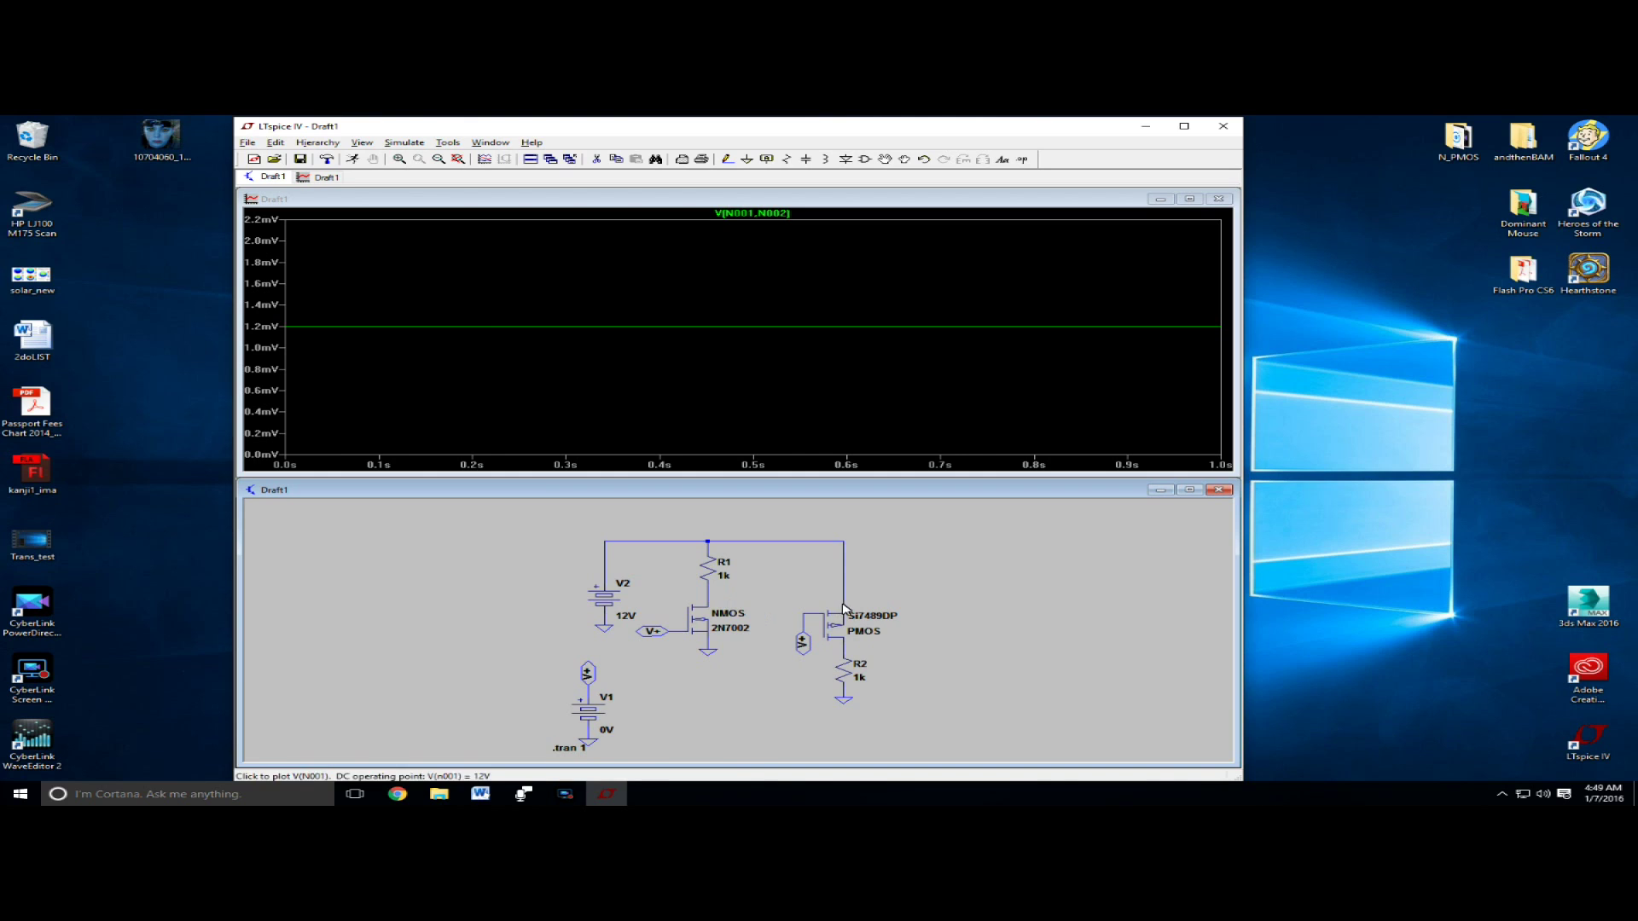
{"action": "left_click_drag", "start_coordinate": [843, 653], "coordinate": [844, 698]}
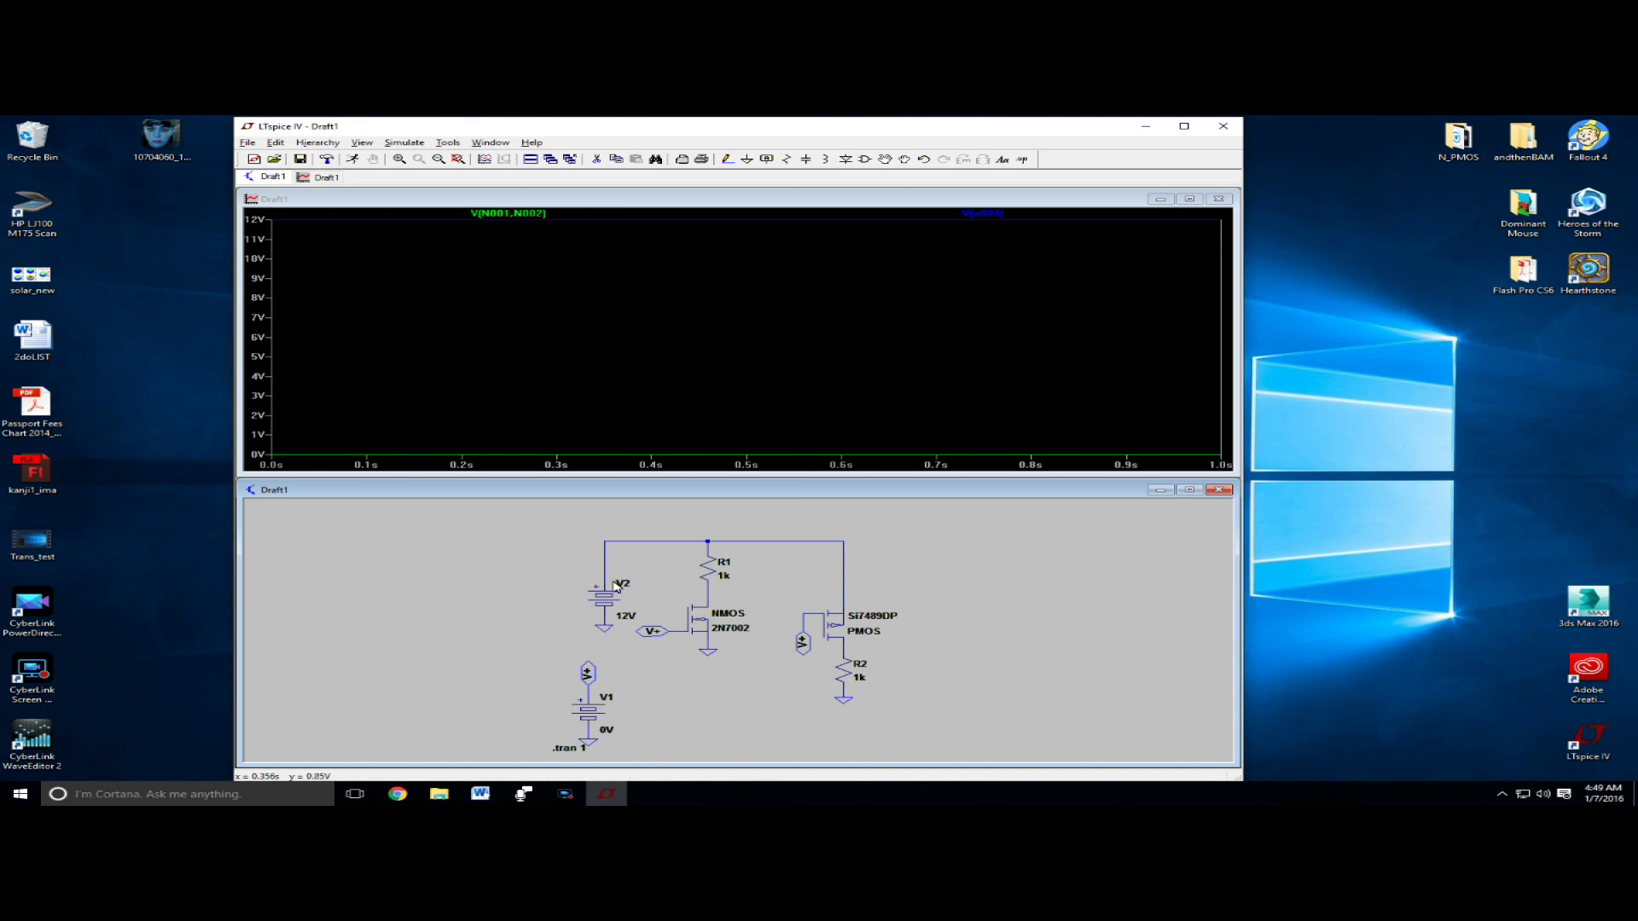
{"action": "right_click", "coordinate": [609, 732]}
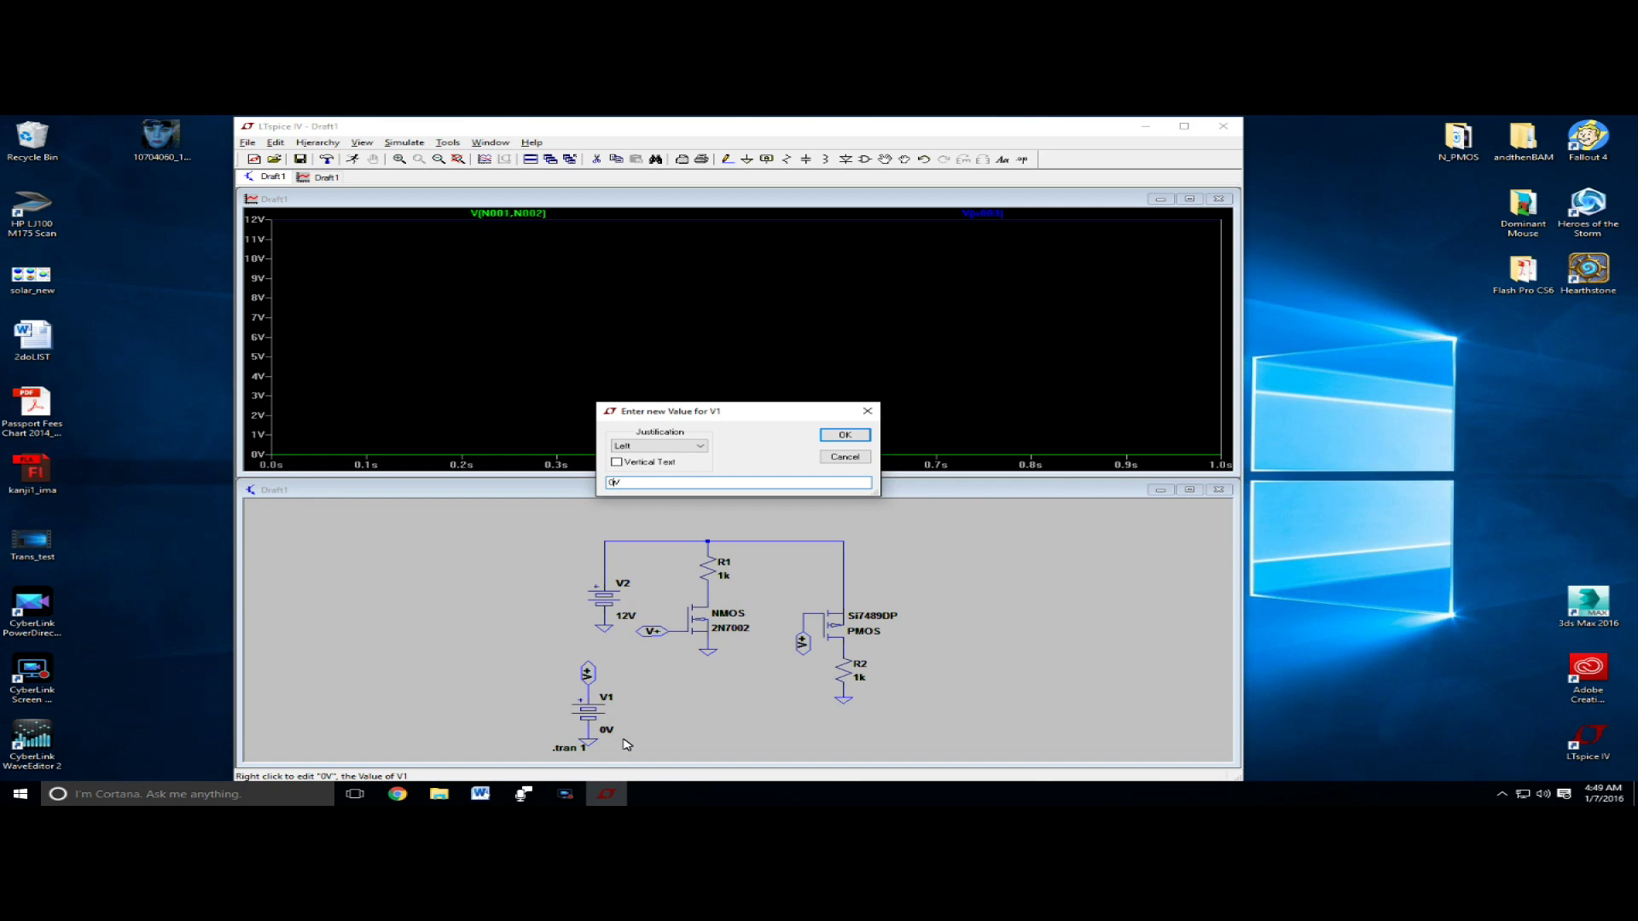
{"action": "type", "text": "12"}
Rerun the simulation with gate source V1 at 12V, then set V1 back to 0V.
{"action": "key", "text": "Return"}
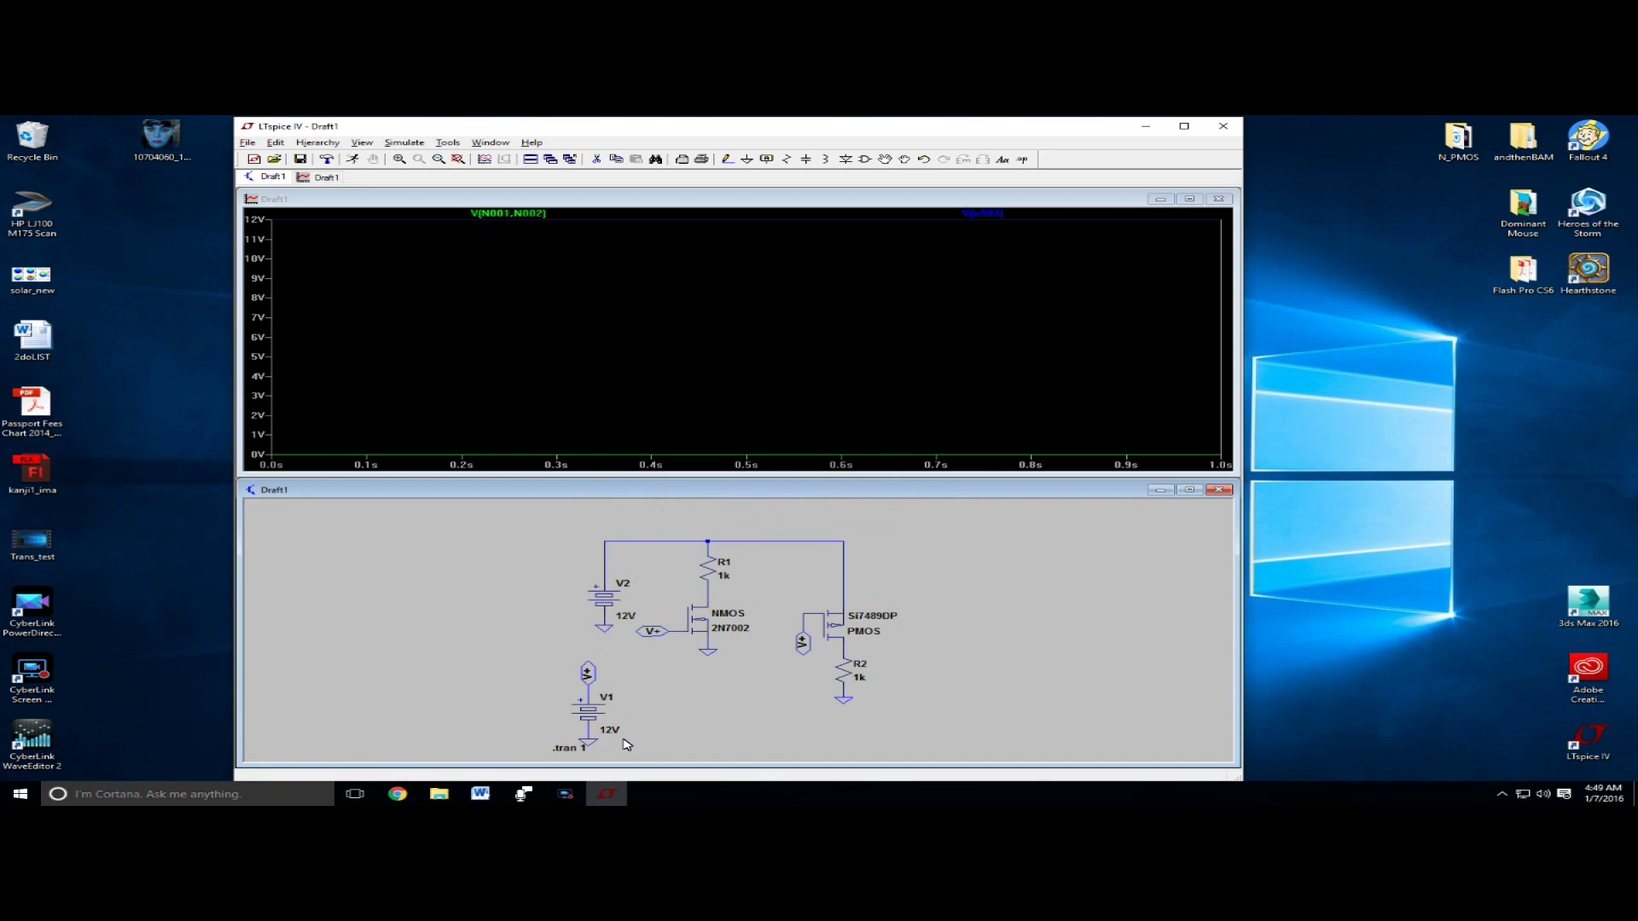
{"action": "left_click", "coordinate": [355, 158]}
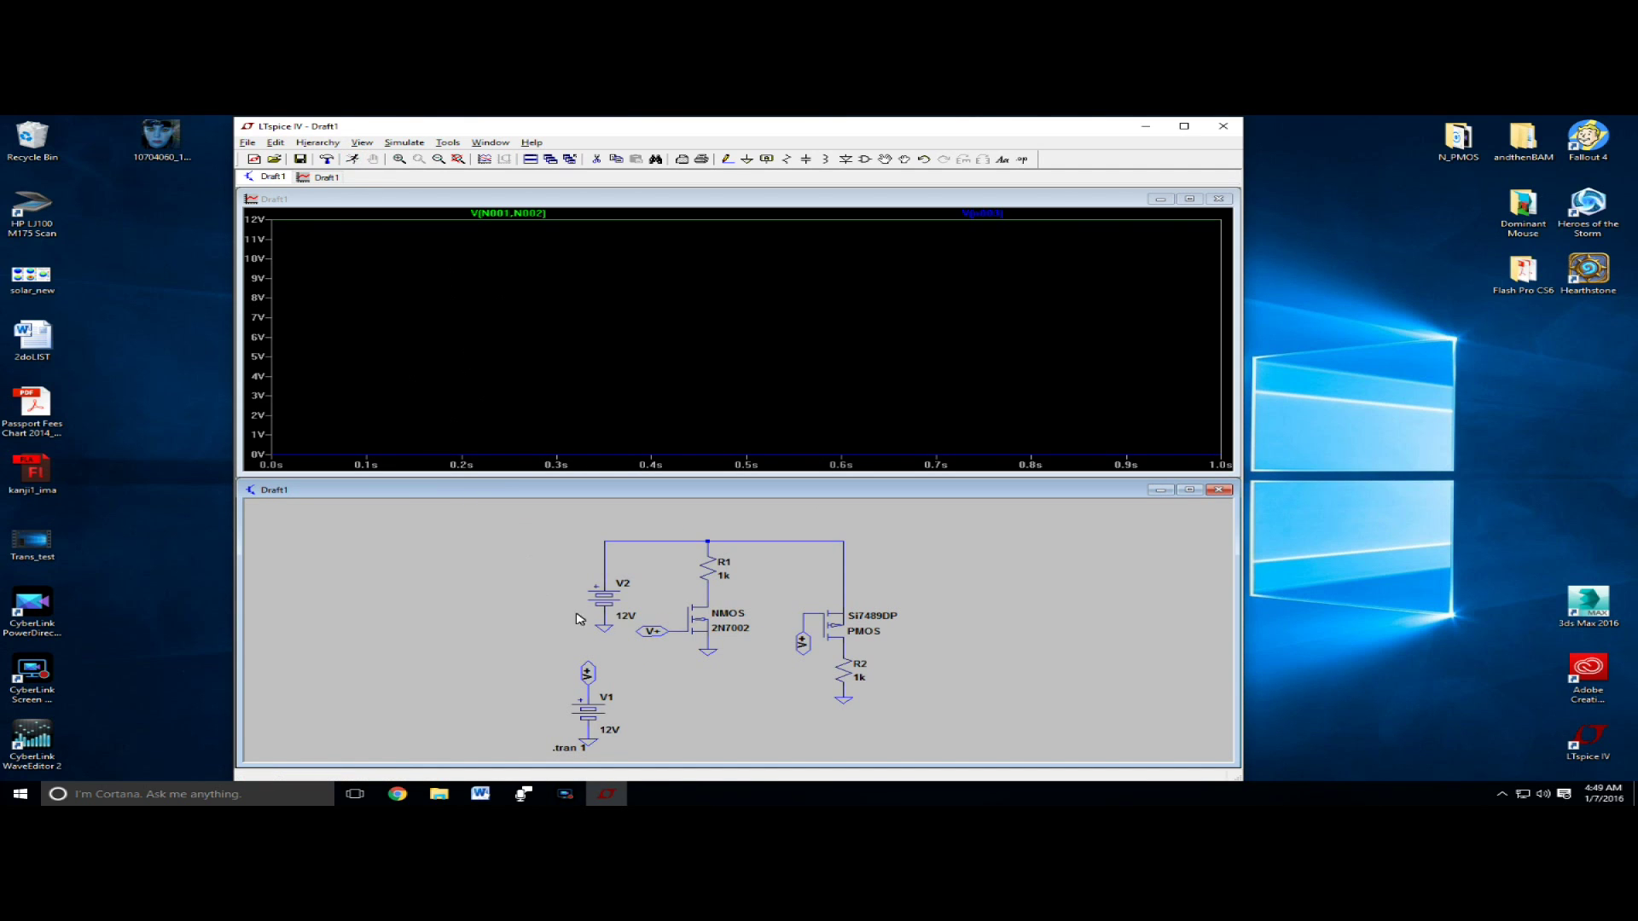
{"action": "right_click", "coordinate": [612, 739]}
{"action": "type", "text": "0V"}
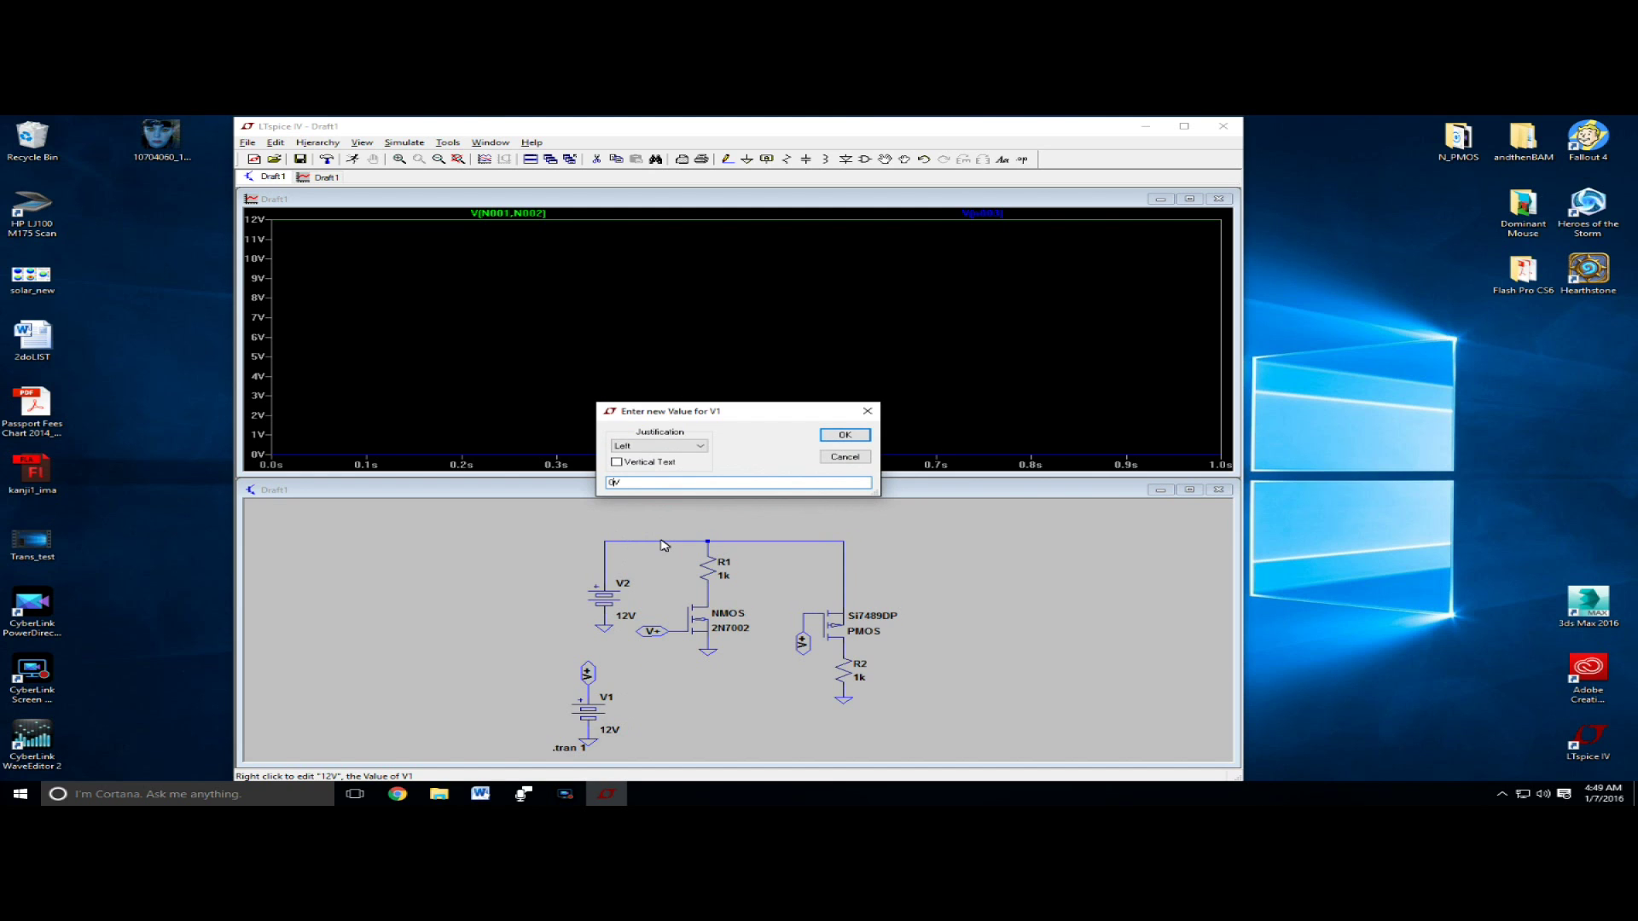
{"action": "key", "text": "Return"}
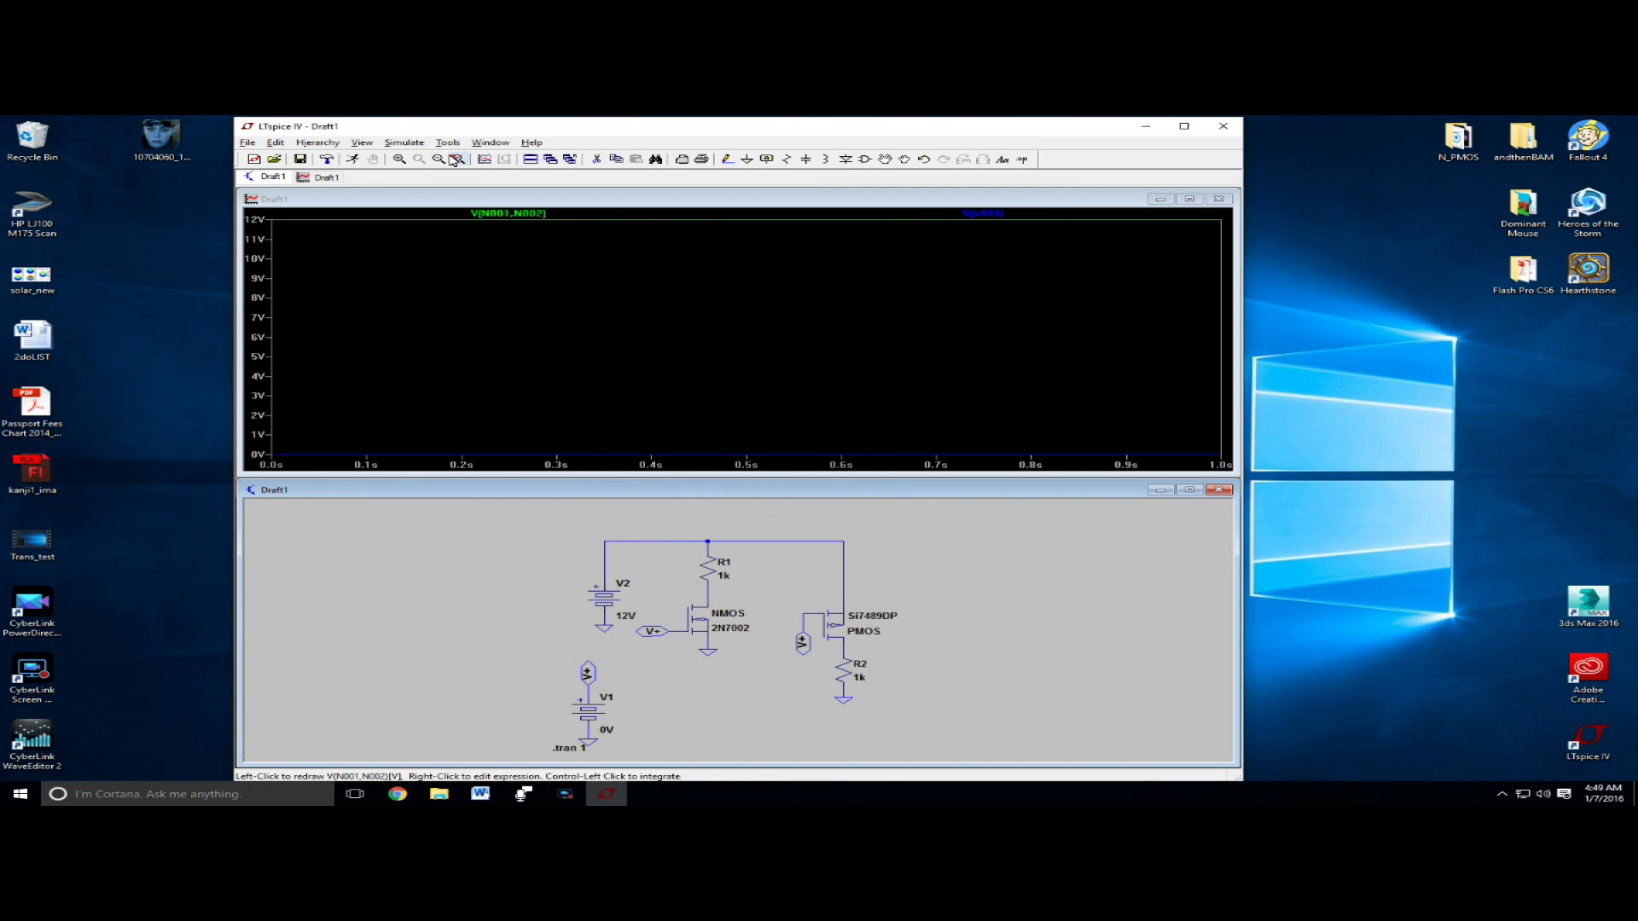